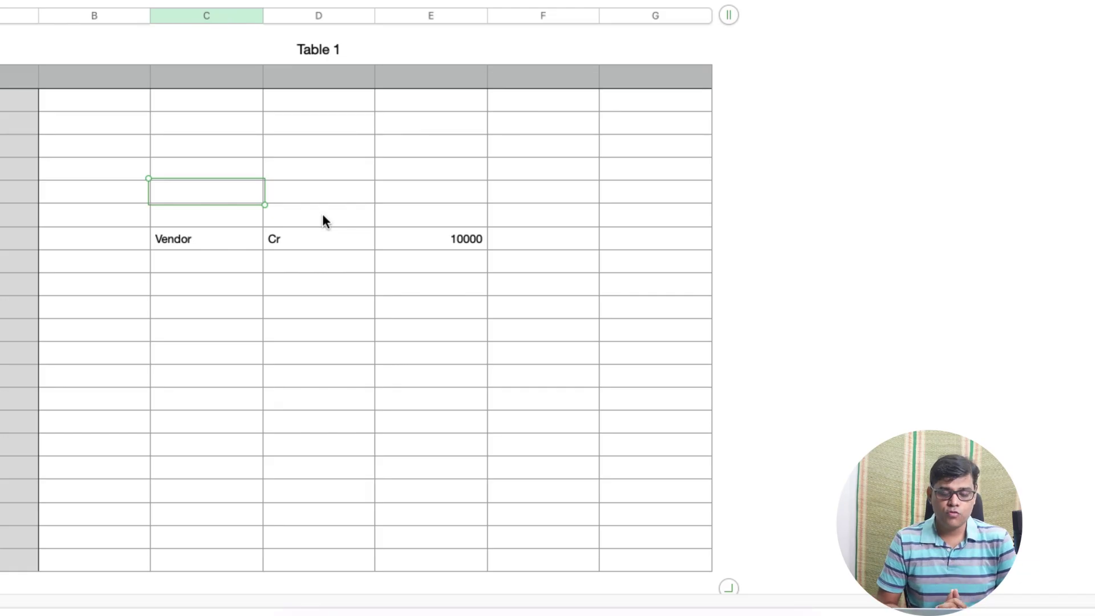
Enter a debit line two rows above the Vendor line with Internet Exp, Dr and 6000 in columns C to E
type("I")
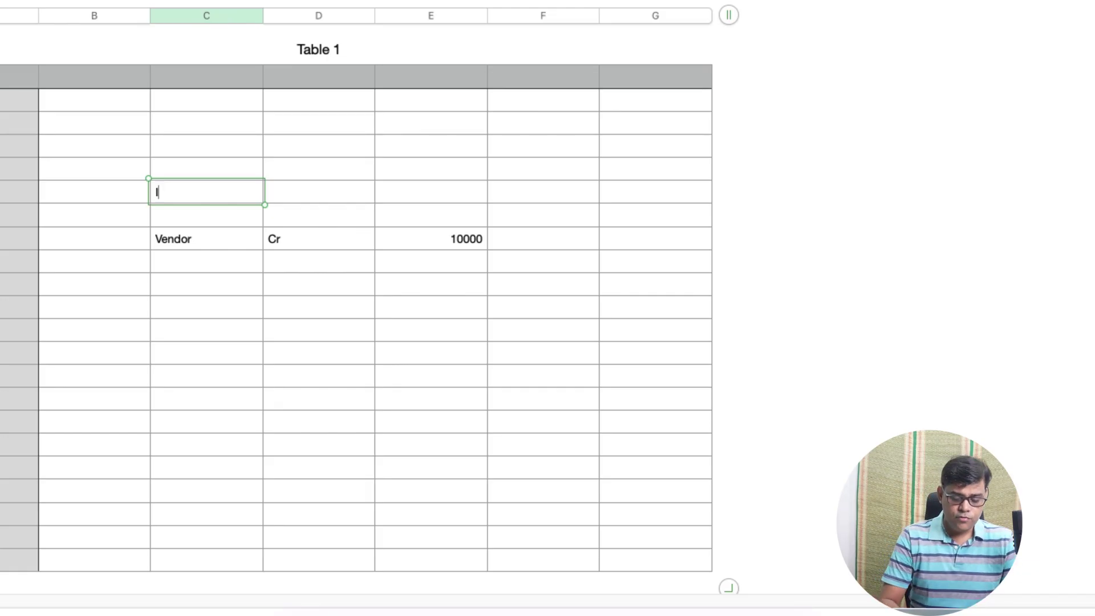
type("nternet Exp")
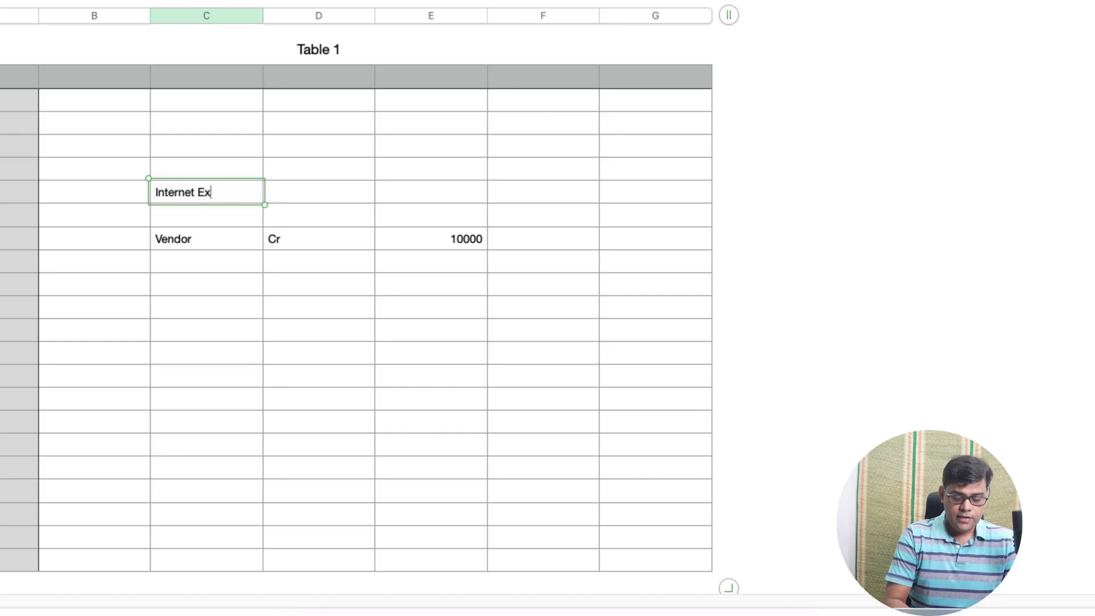
key("Tab")
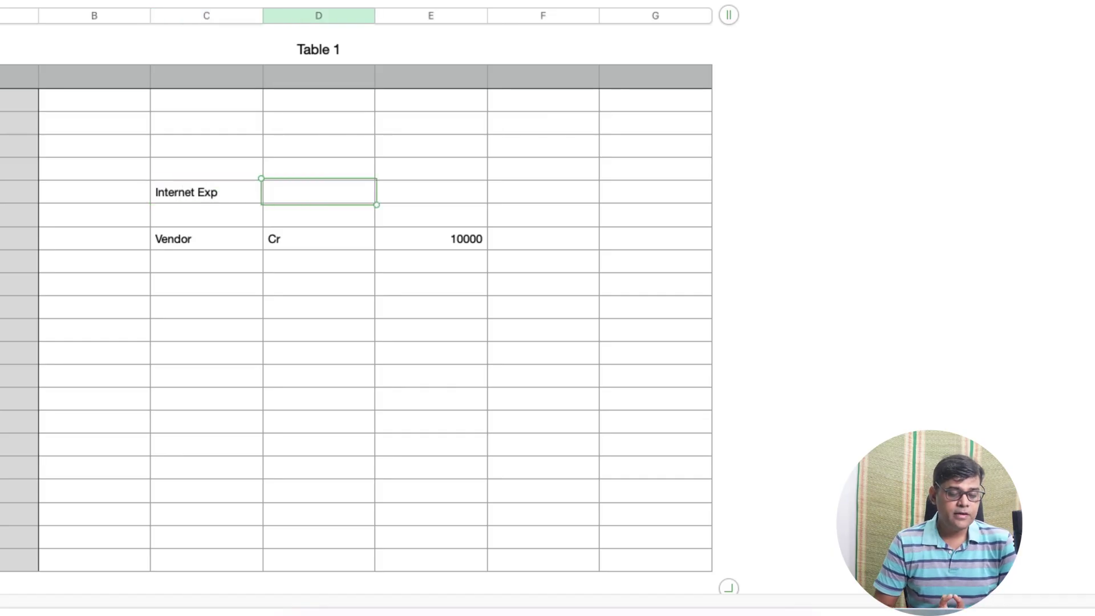
type("Dr")
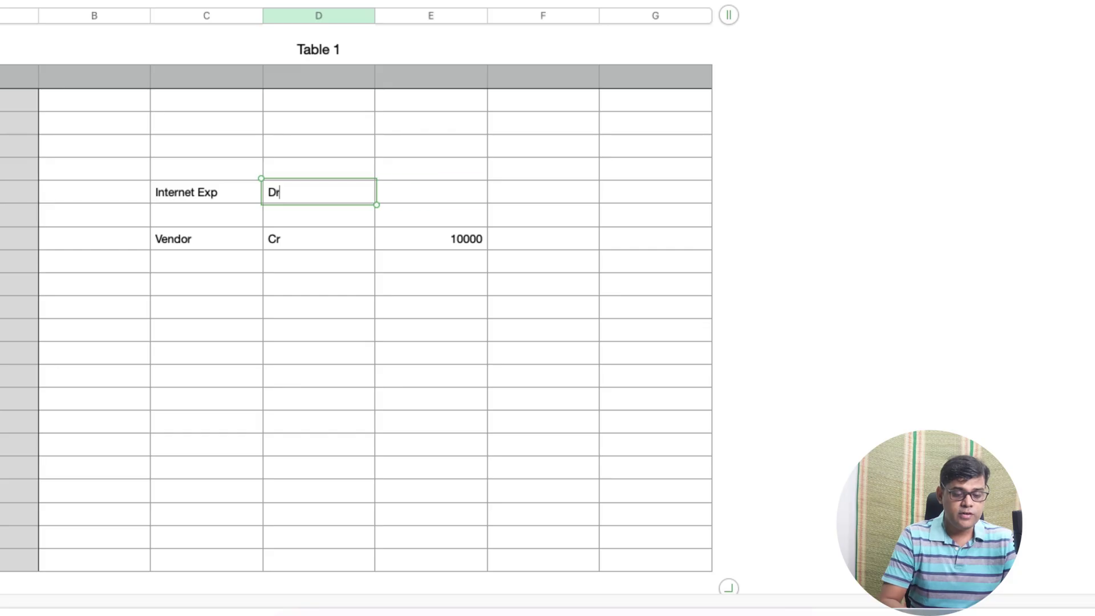
key("Tab")
type("6000")
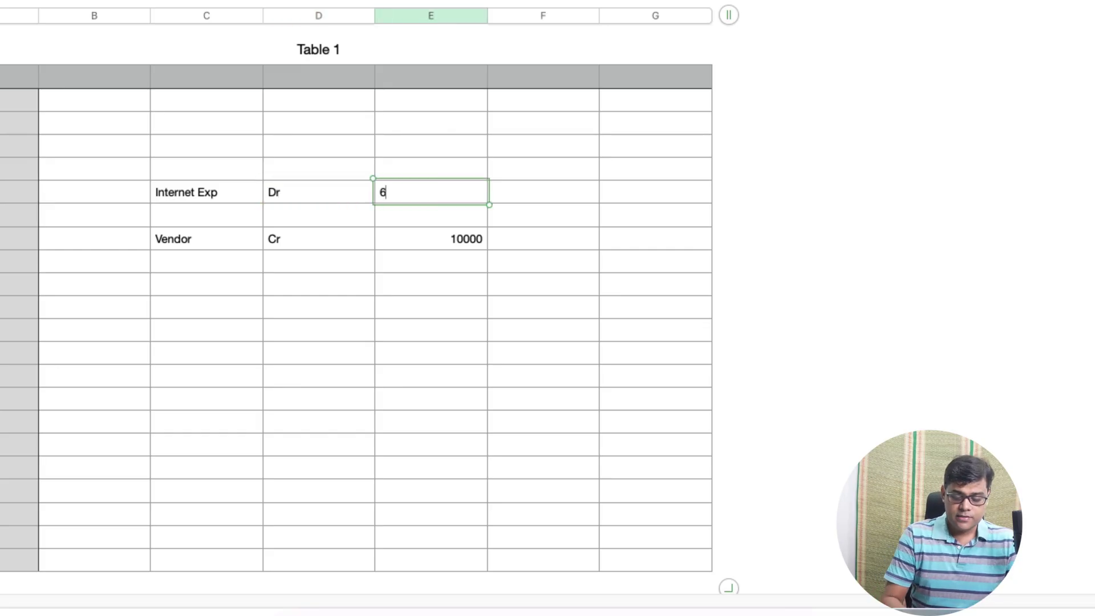
key("Tab")
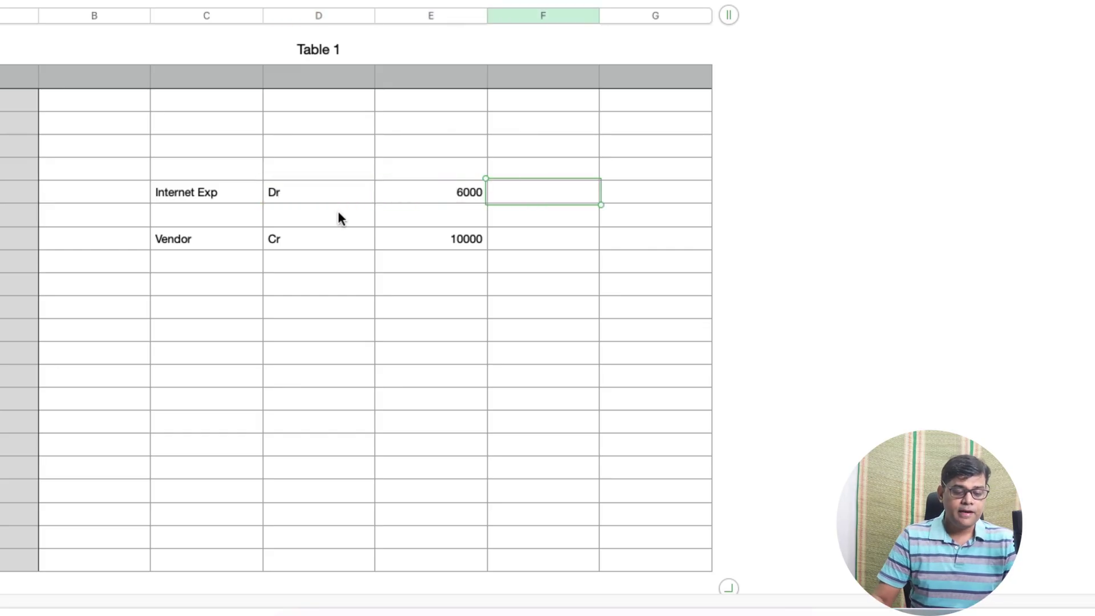
Enter a second debit line directly above the Vendor line with Internet Exp, Dr and 4000 in columns C to E
left_click(260, 221)
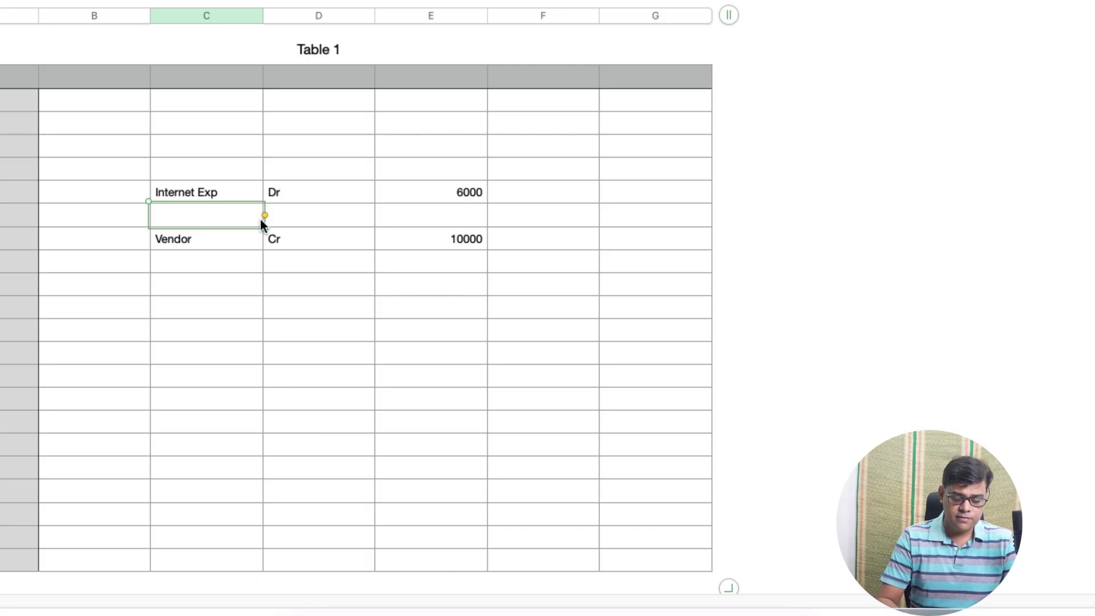
type("In")
left_click(188, 236)
key("Tab")
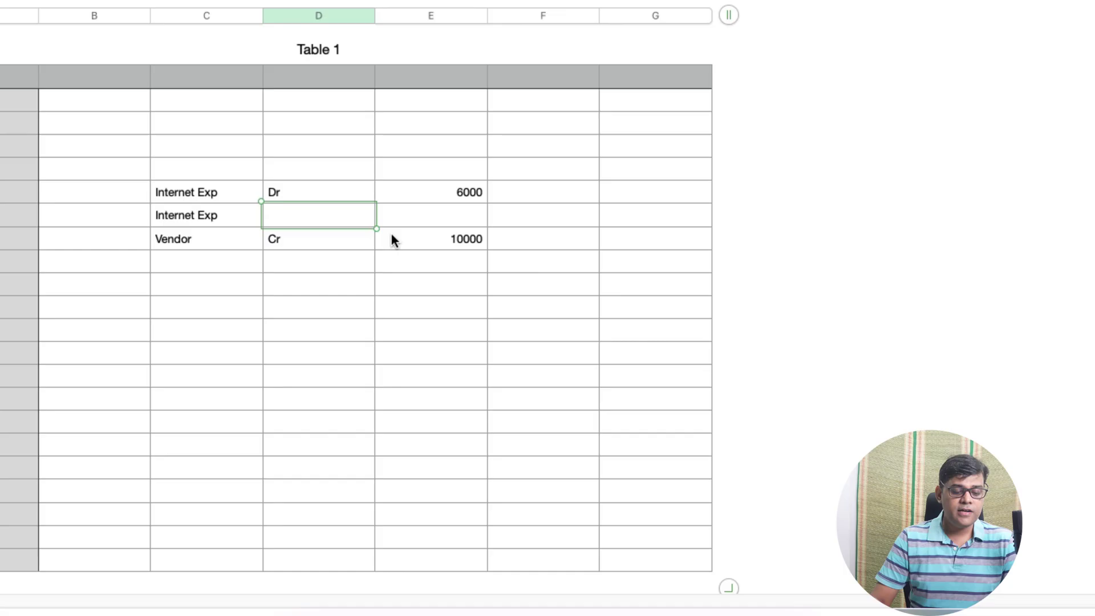
type("D")
key("BackSpace")
type("Dr")
key("Tab")
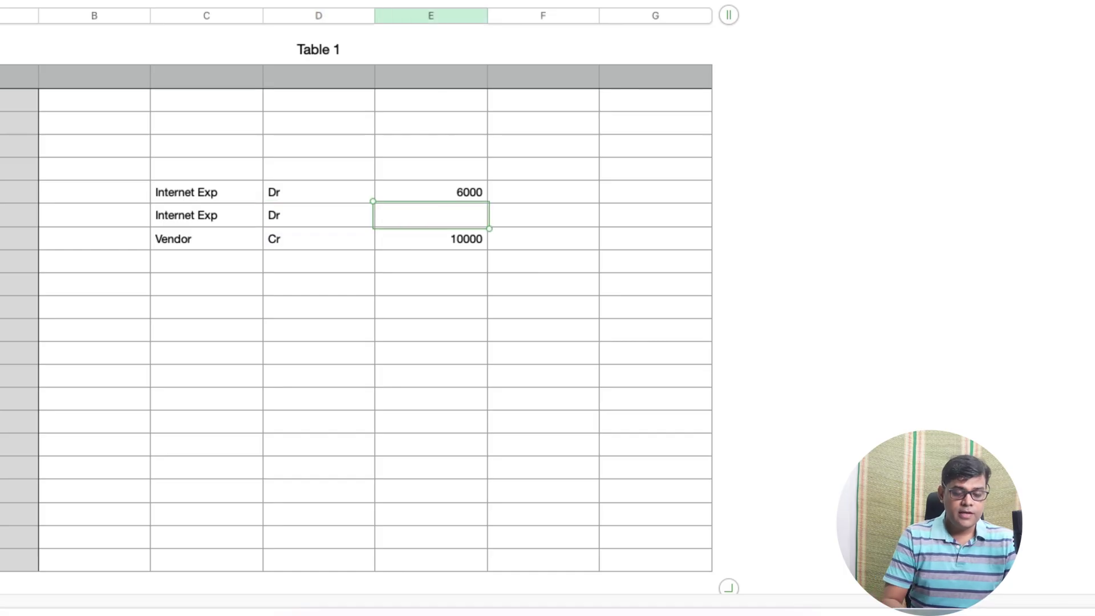
type("4000")
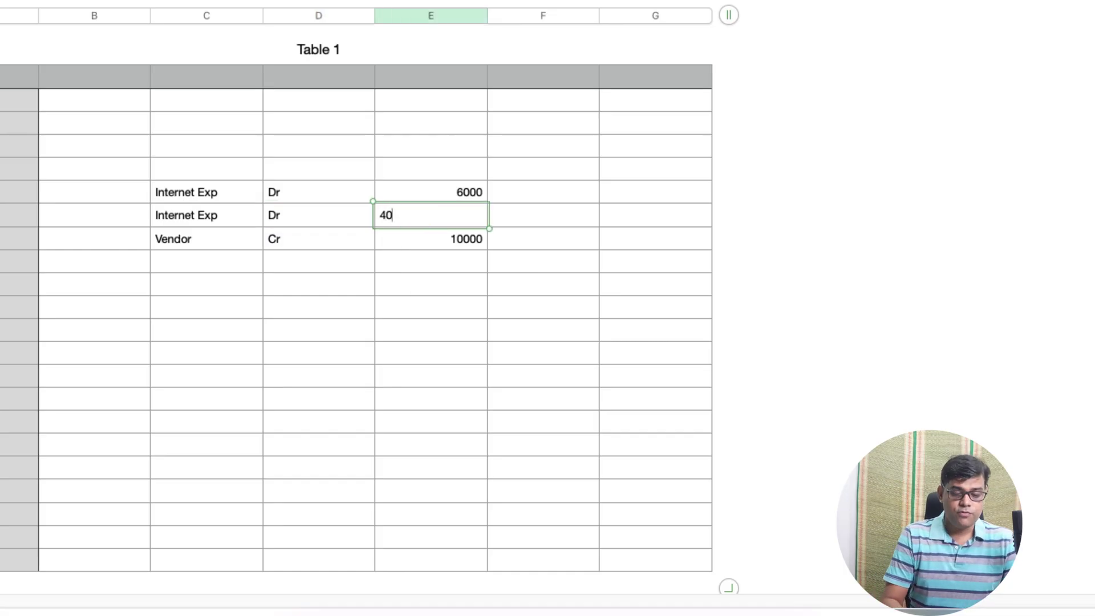
key("Tab")
left_click(483, 341)
left_click_drag(451, 198, 454, 231)
left_click(439, 329)
left_click(445, 241)
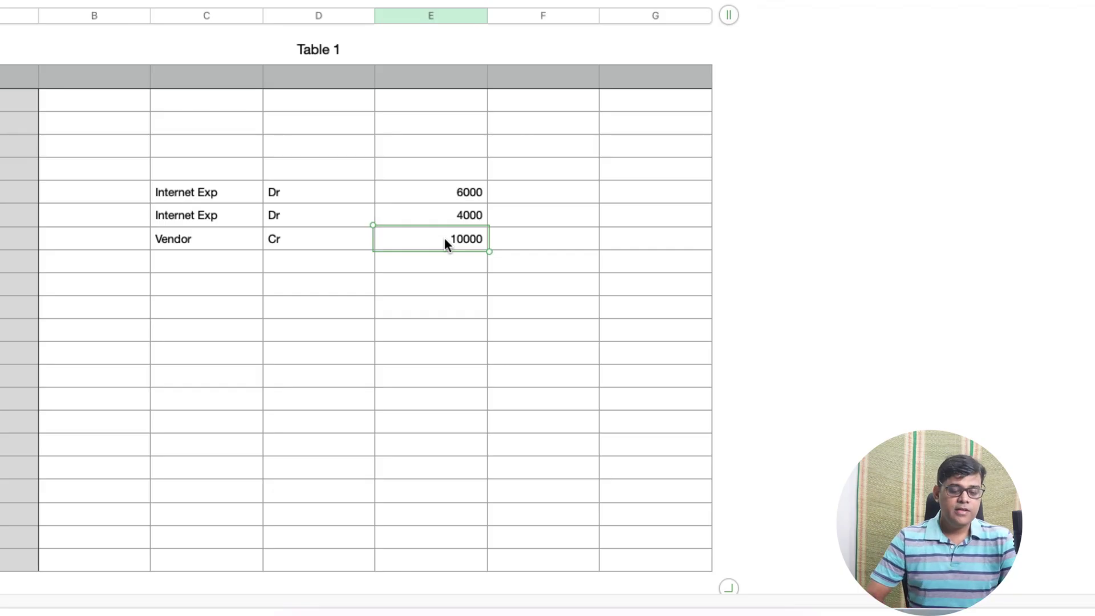
Number the 6000 Internet Exp line as 1 in column B and enter Admn CC in column F
left_click(177, 196)
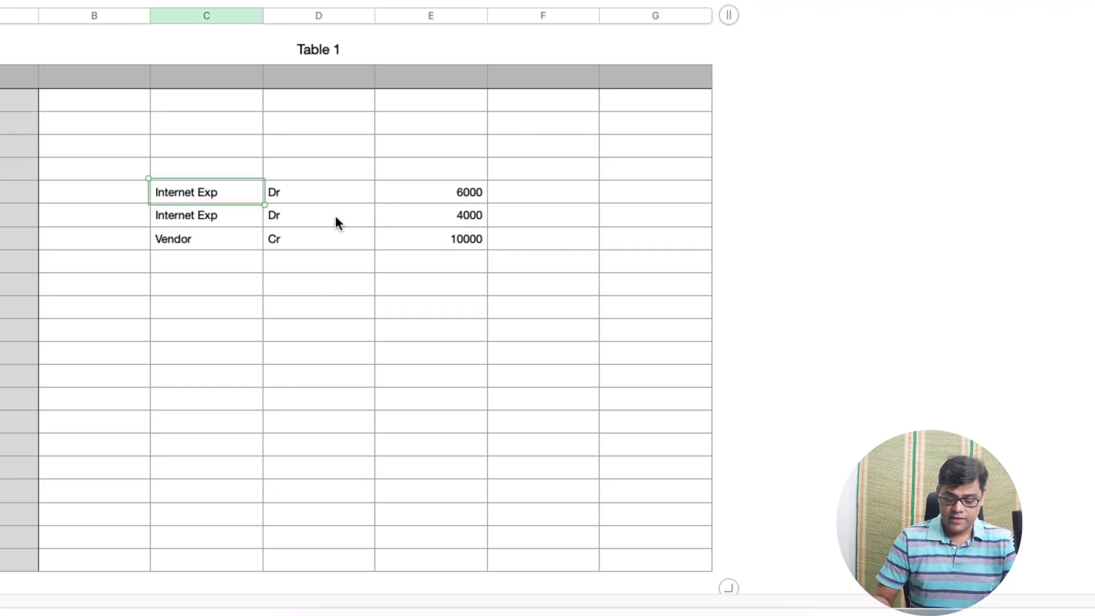
key("Left")
type("1")
key("Tab")
key("Tab")
key("Tab")
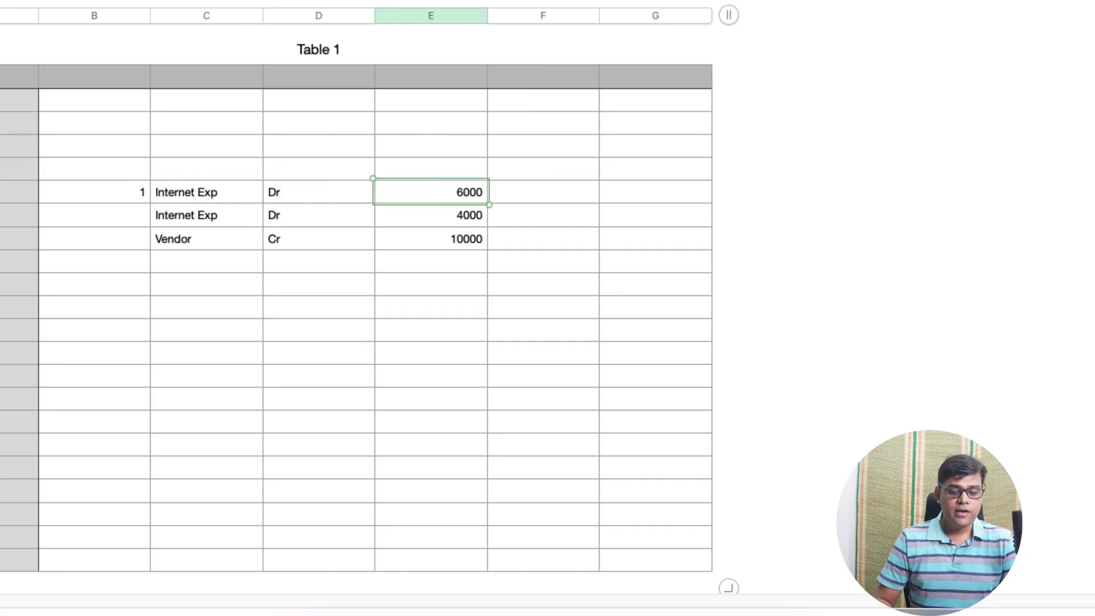
key("Tab")
type("As")
key("BackSpace")
type("d")
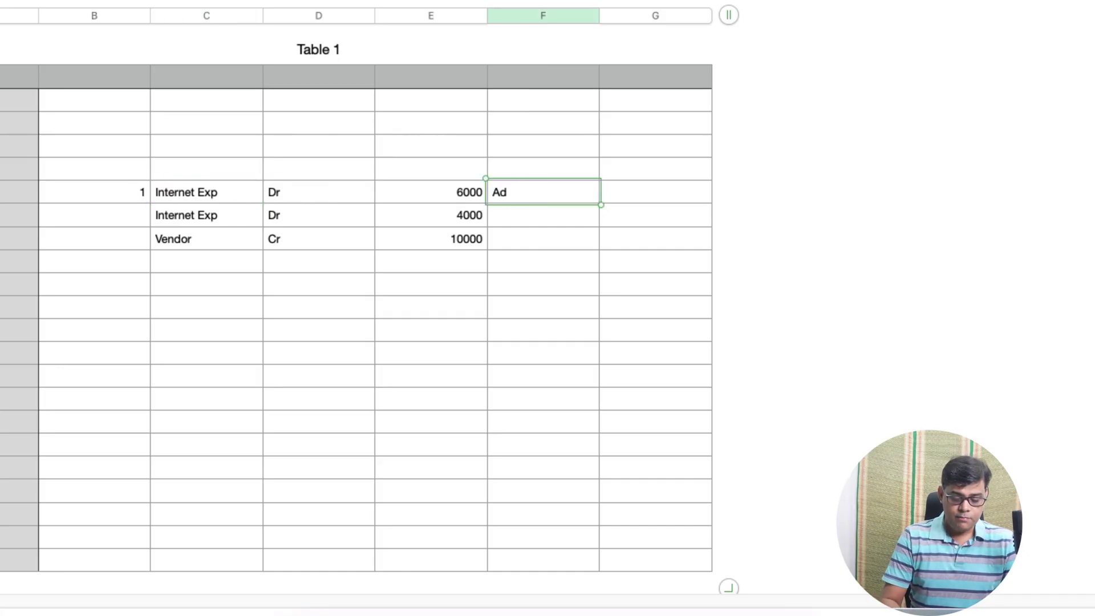
type("mn CC")
key("Tab")
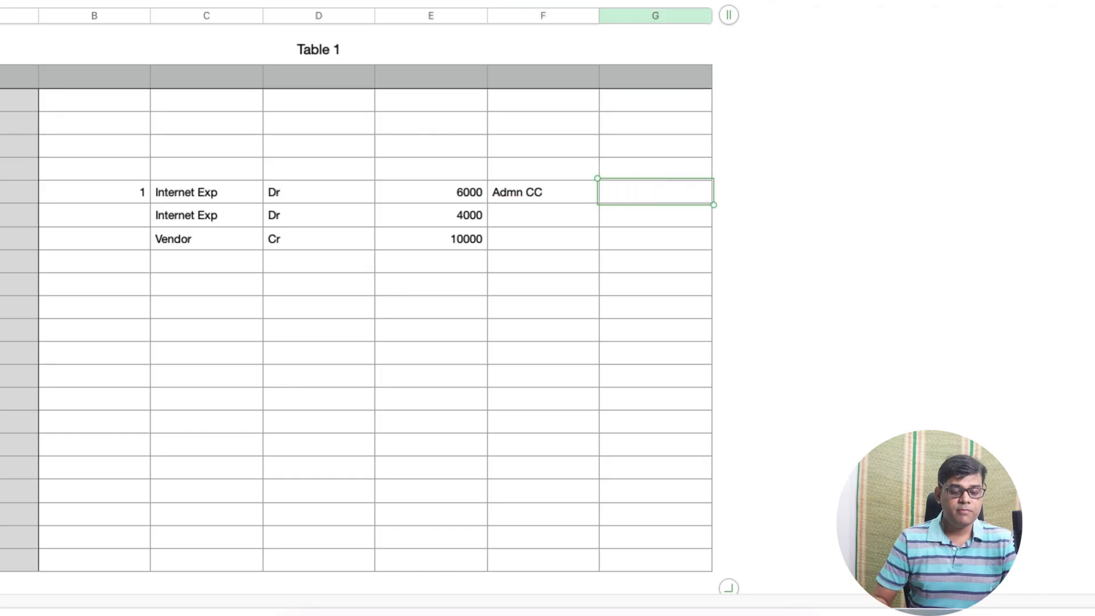
Extend the table by one column to H and enter Service in column G and Seg-1 in column H of line 1
left_click_drag(730, 16, 833, 68)
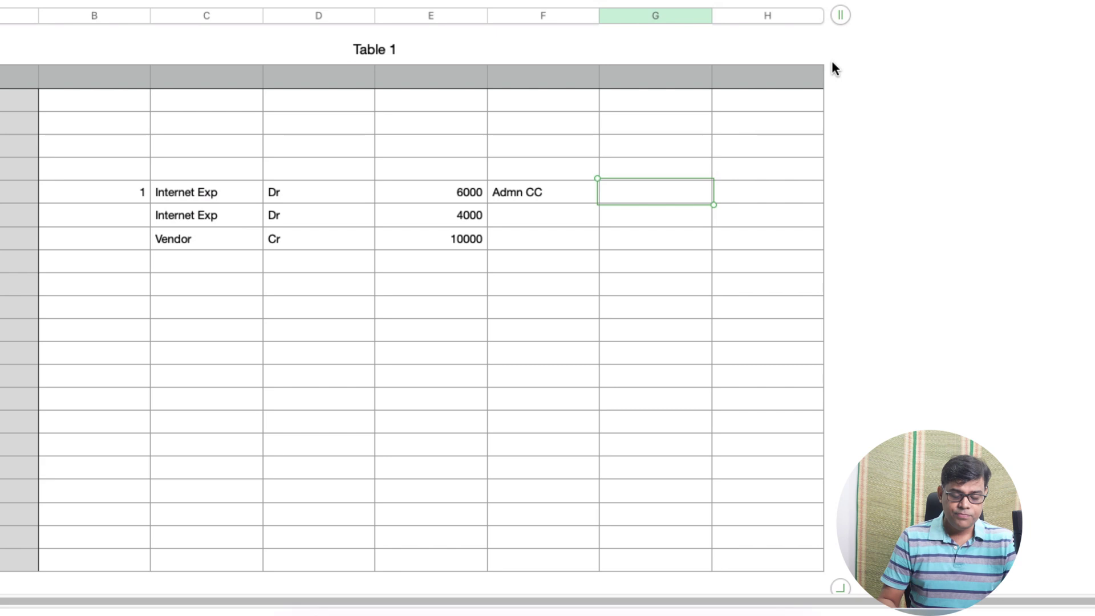
type("Service")
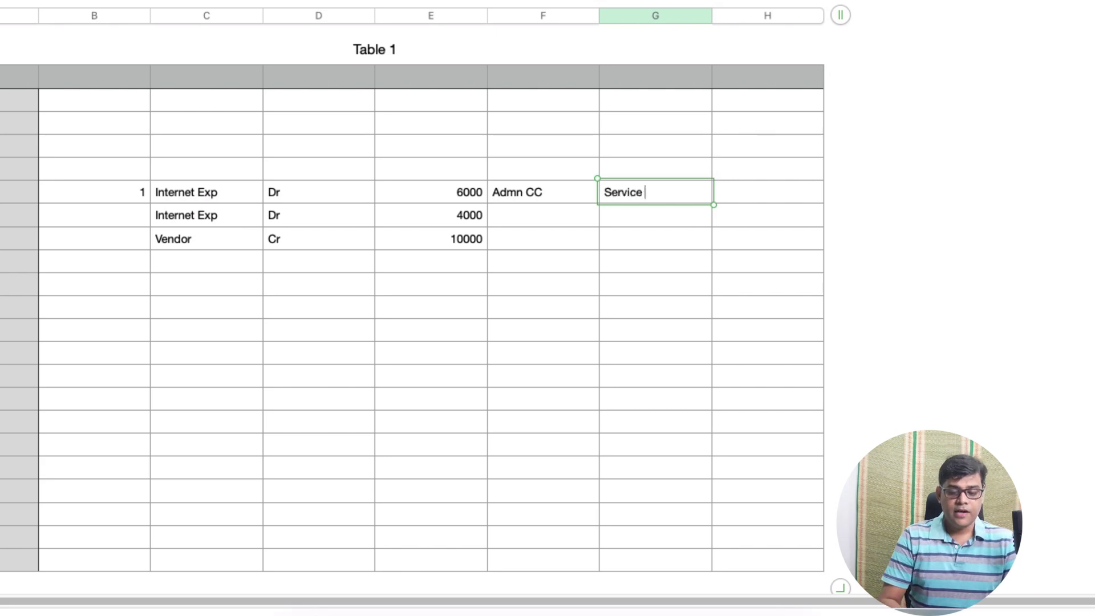
key("Tab")
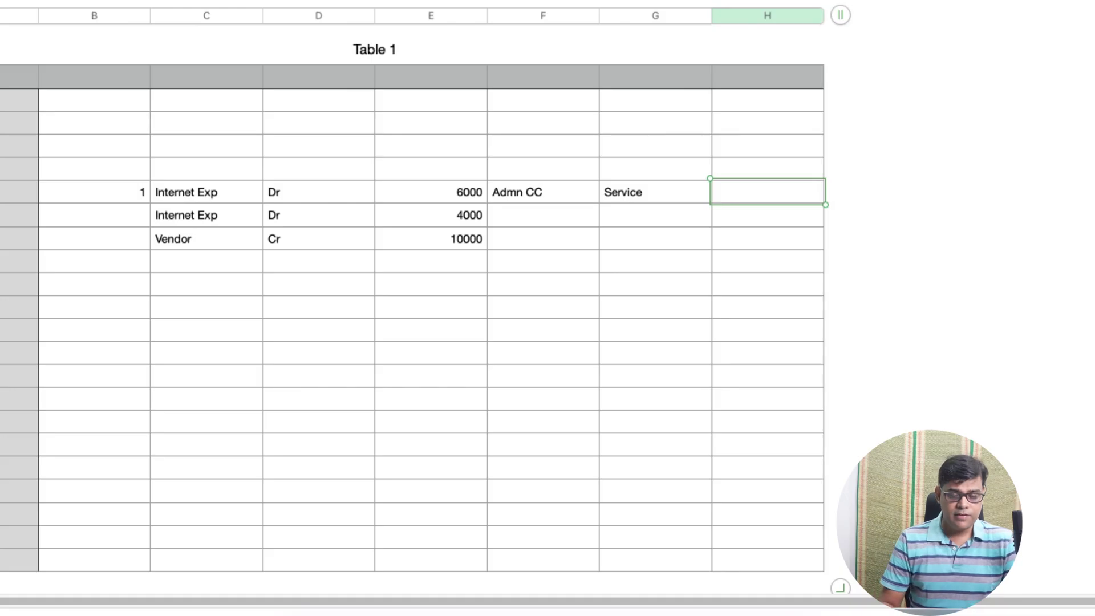
type("Seg-1")
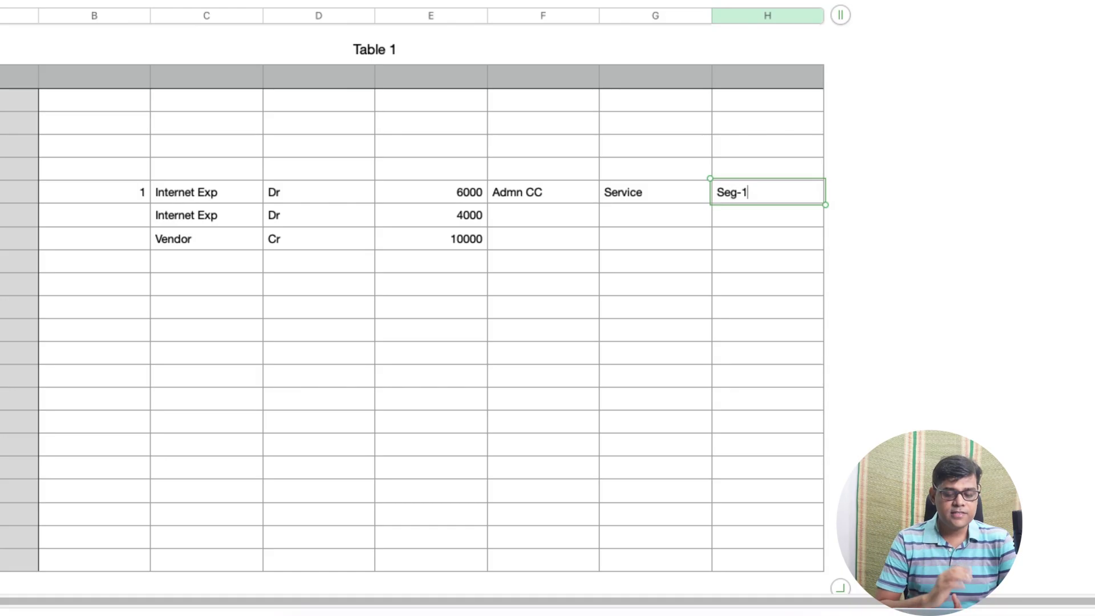
left_click(428, 292)
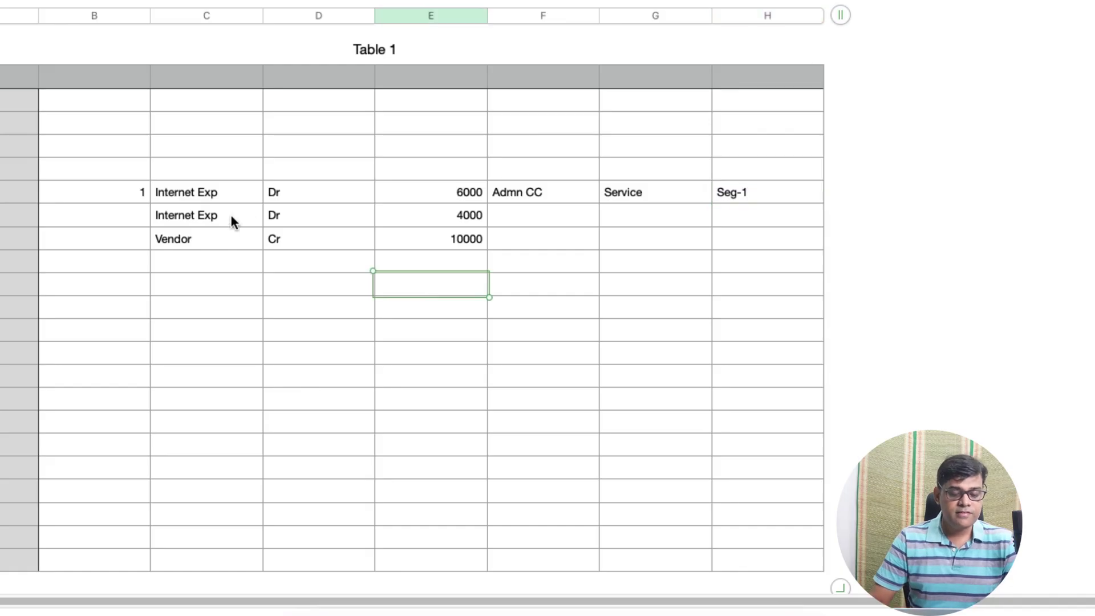
Number the 4000 Internet Exp line as 2 in column B and enter Retail CC in column F
left_click(303, 216)
key("Left")
key("Left")
type("2")
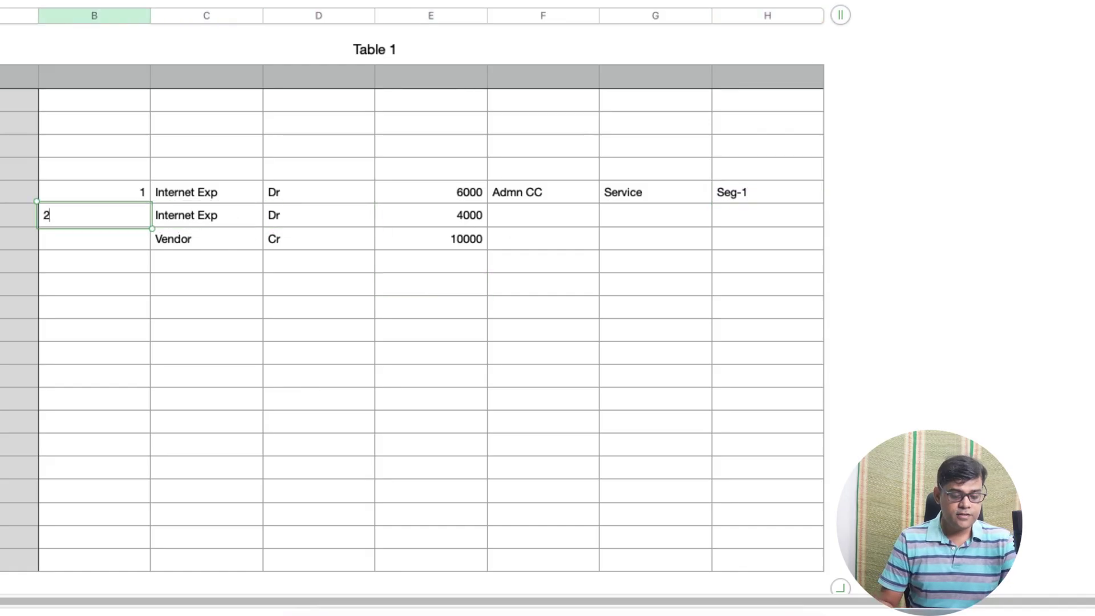
key("Tab")
key("Tab")
key("Tab")
key("Tab")
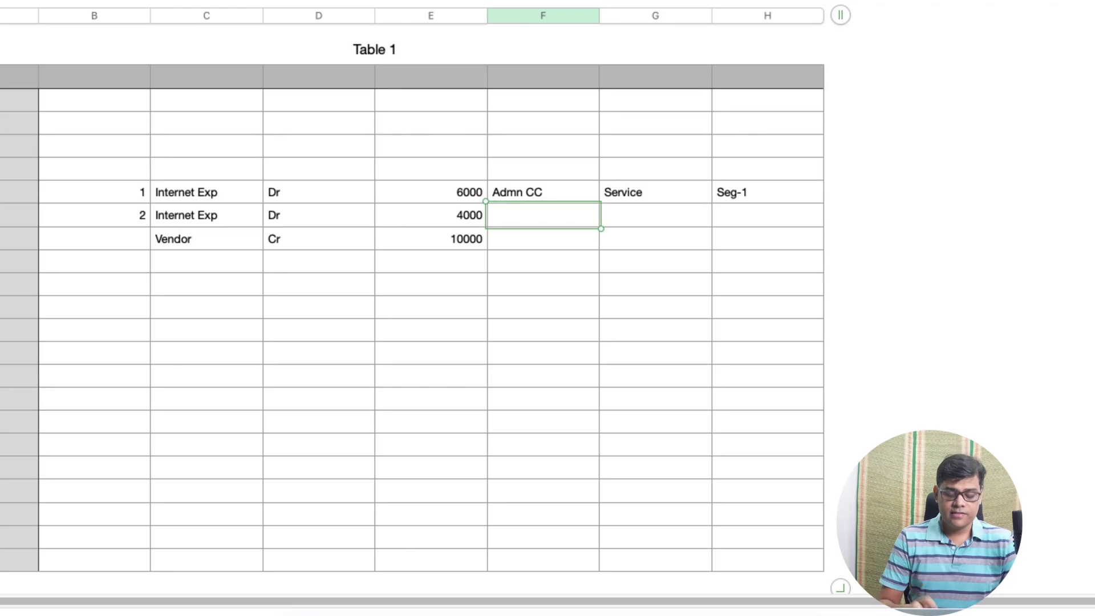
type("Retail CC")
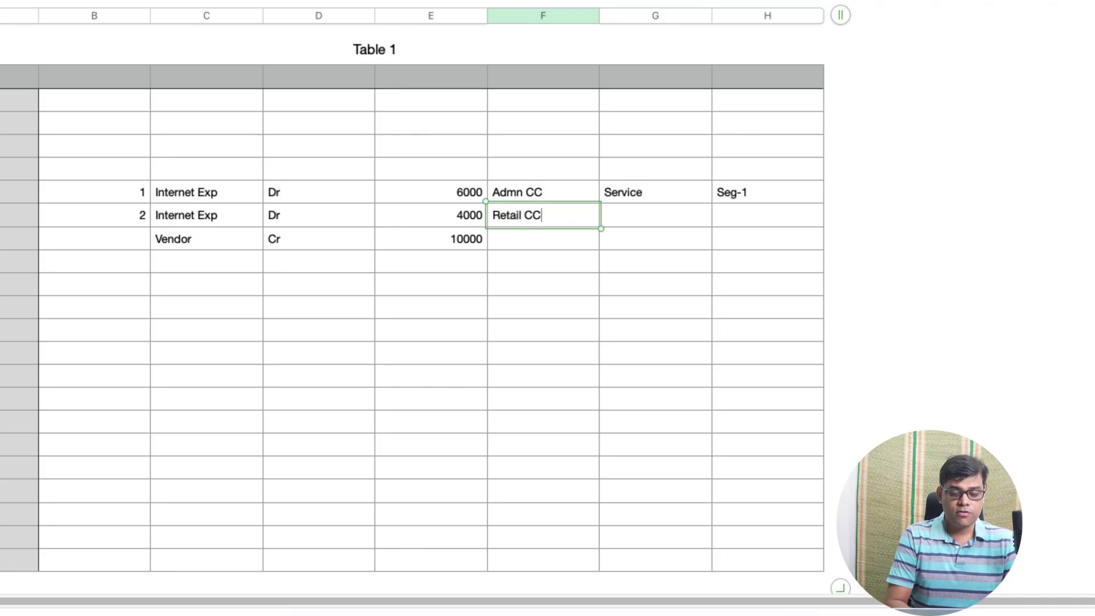
key("Tab")
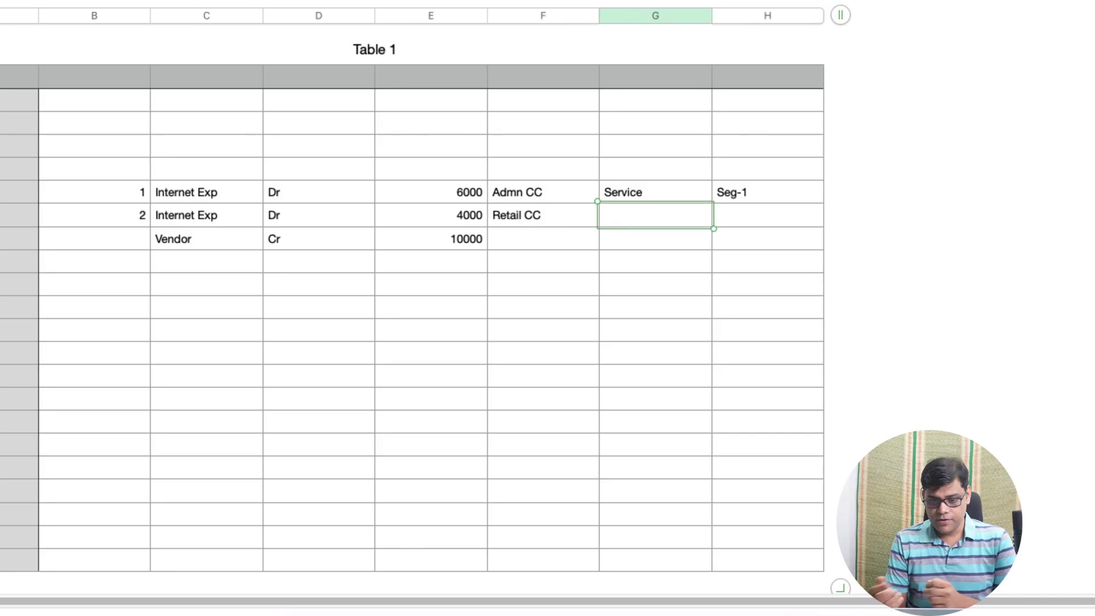
Add the headings Cost center, Profit center and Segment above columns F to H, in the row over line 1
left_click(539, 172)
type("Cost center")
key("Tab")
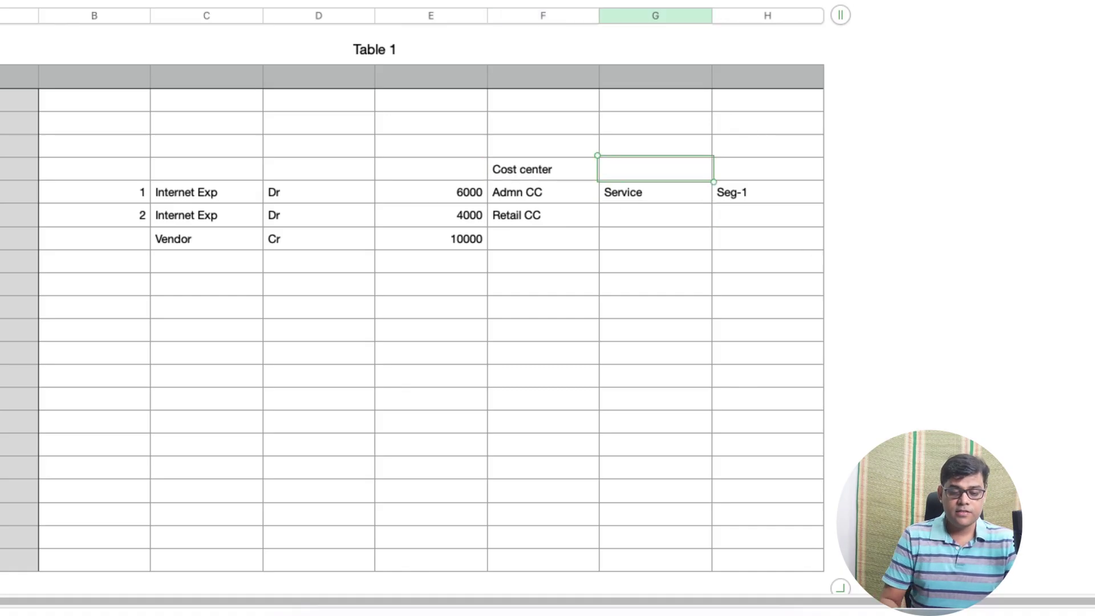
type("Profit ")
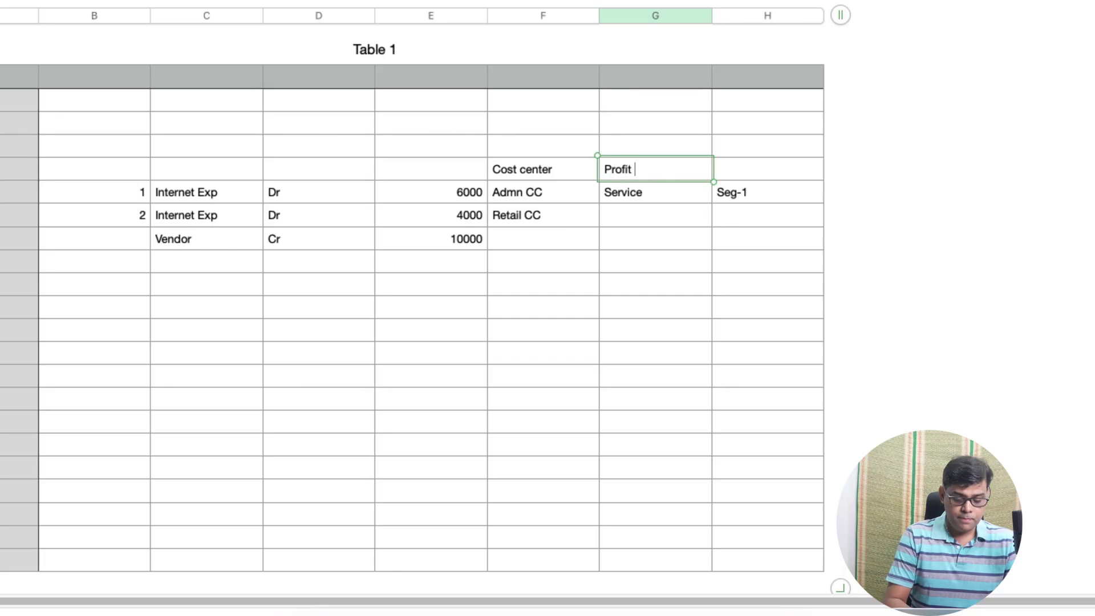
type("center")
key("Tab")
type("Se")
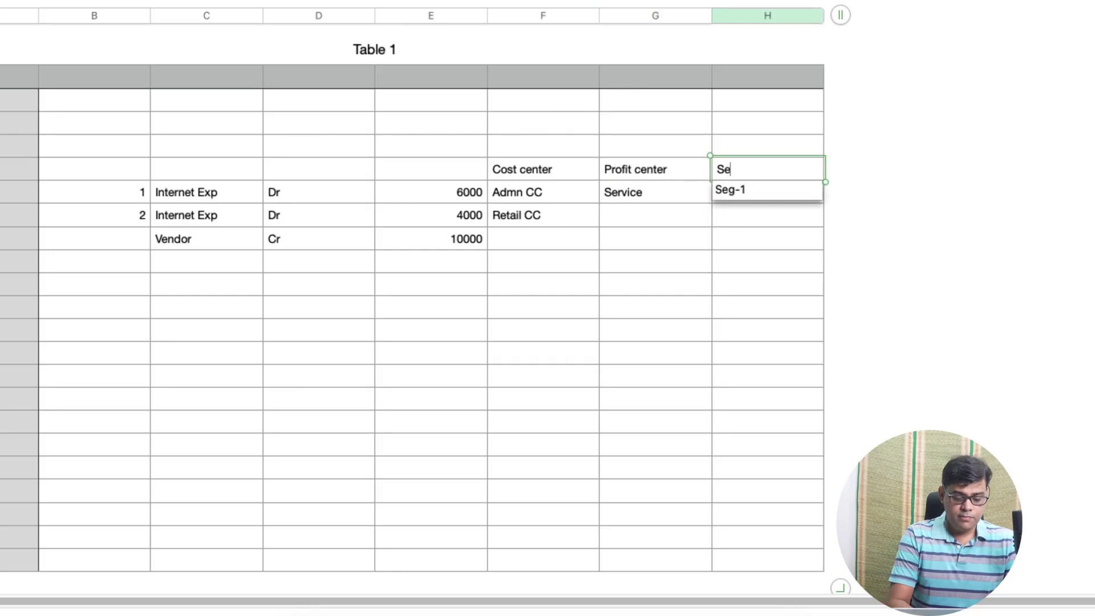
type("gment")
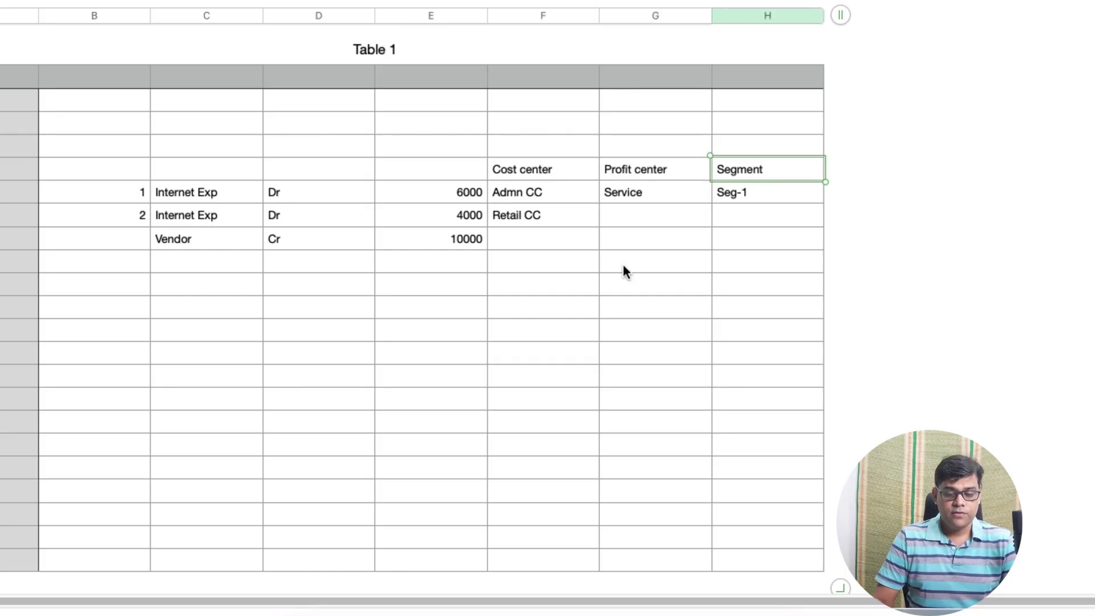
left_click(623, 265)
Fill in line 2 with Retail as the profit center and Seg-2 as the segment
left_click(638, 215)
type("Retail")
key("Tab")
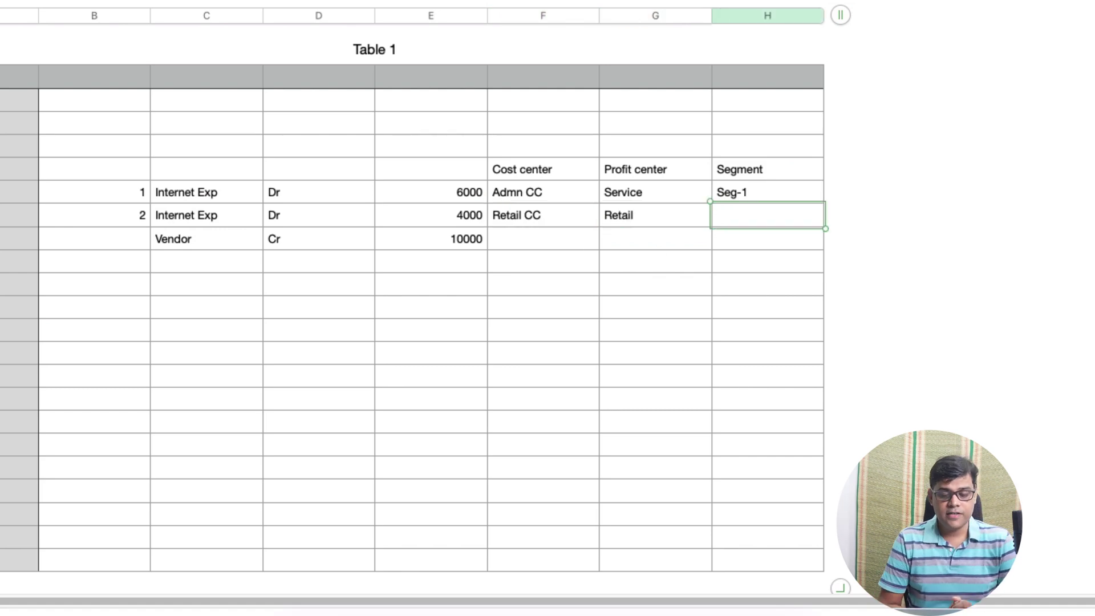
type("Se")
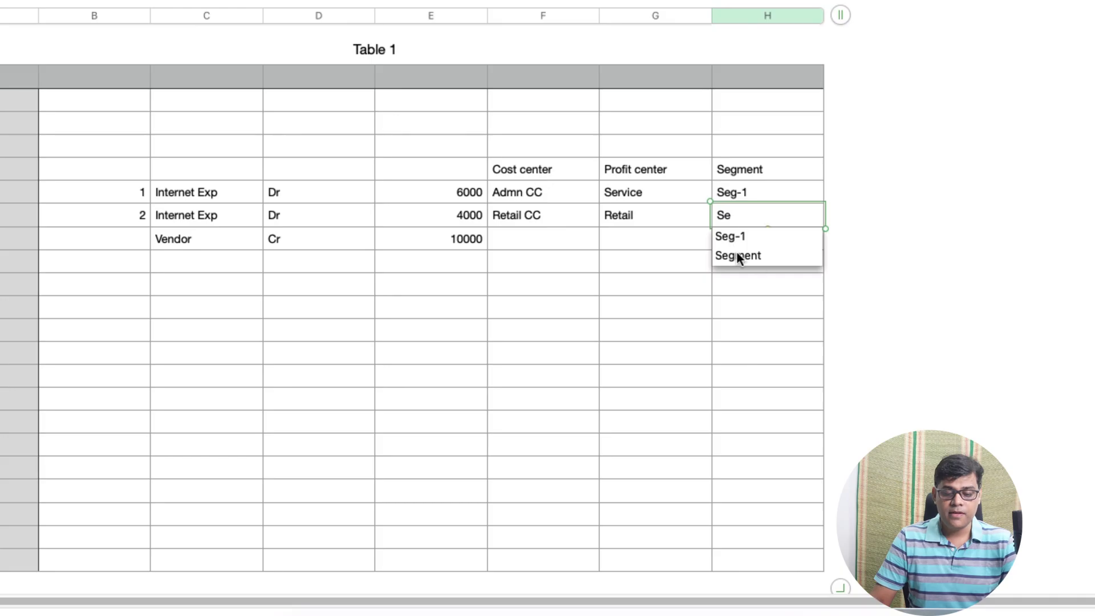
left_click(730, 236)
key("BackSpace")
type("2")
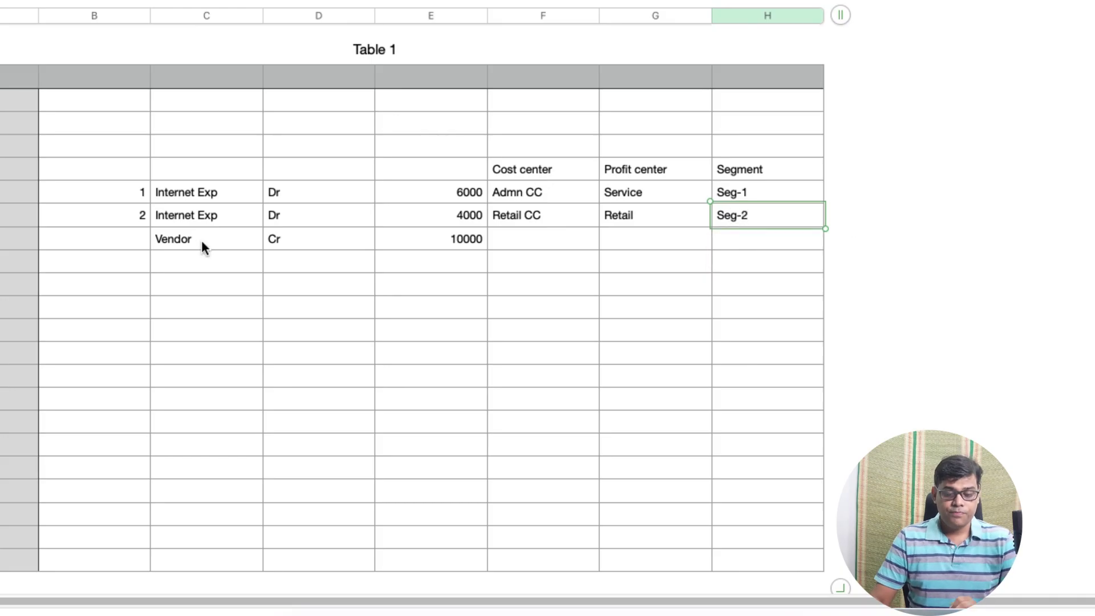
left_click(318, 375)
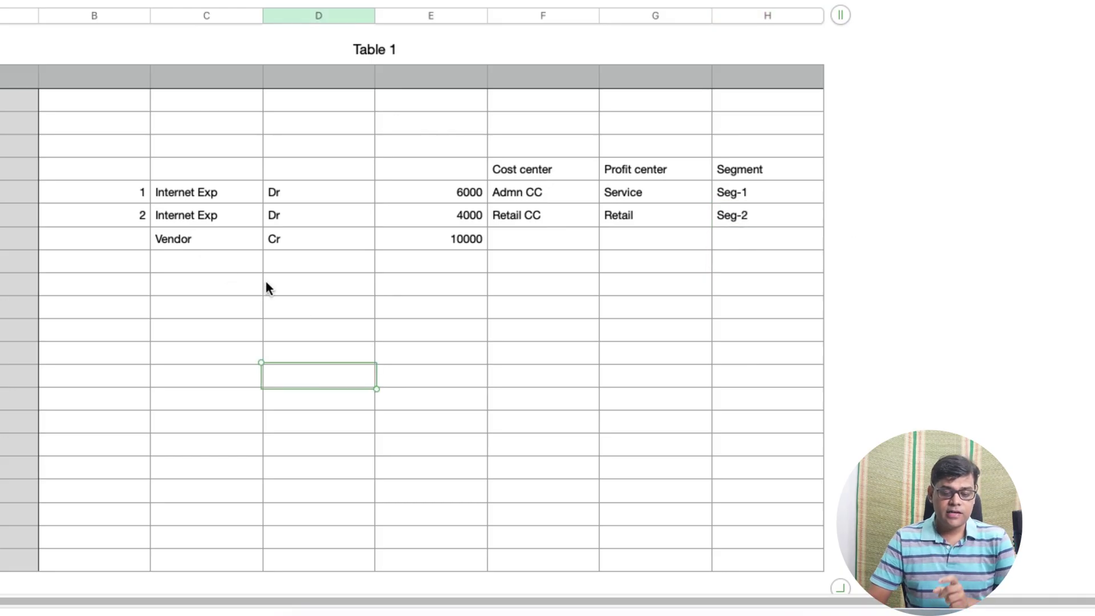
left_click(655, 200)
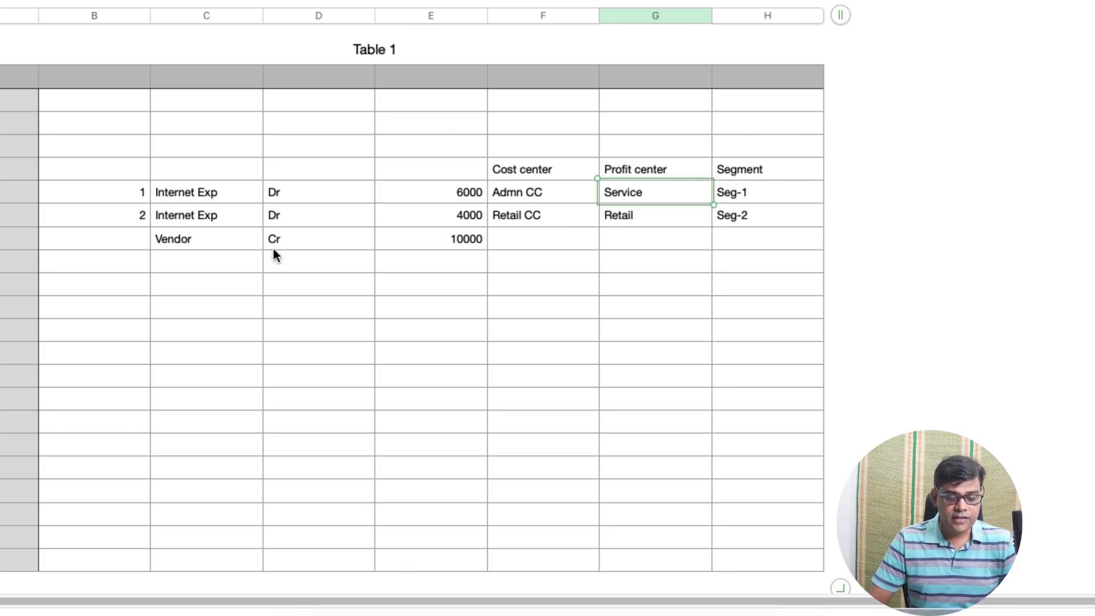
left_click_drag(215, 239, 532, 246)
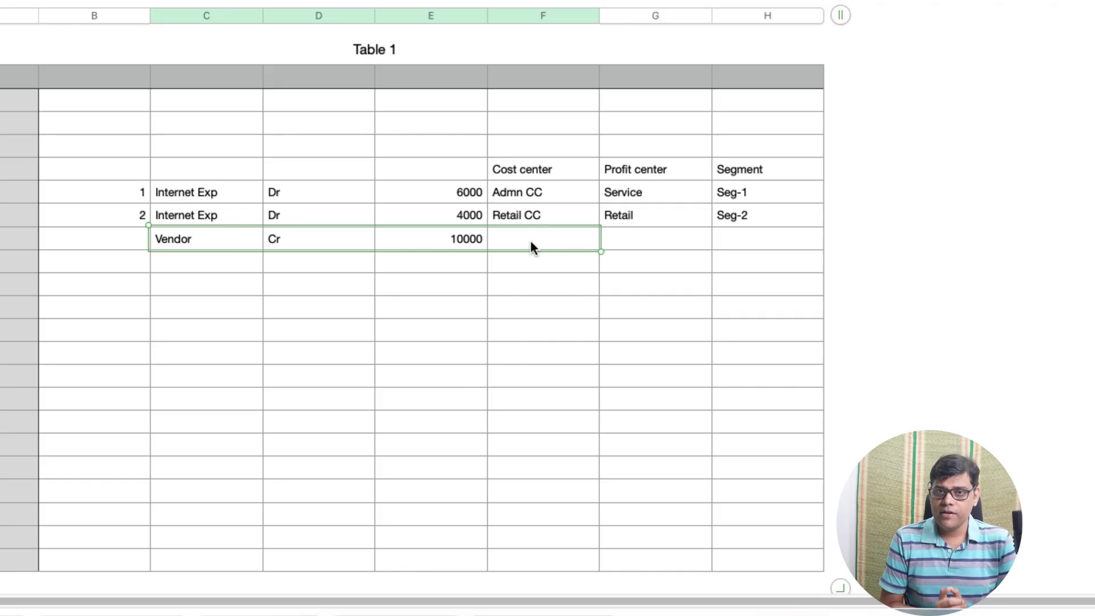
left_click(586, 302)
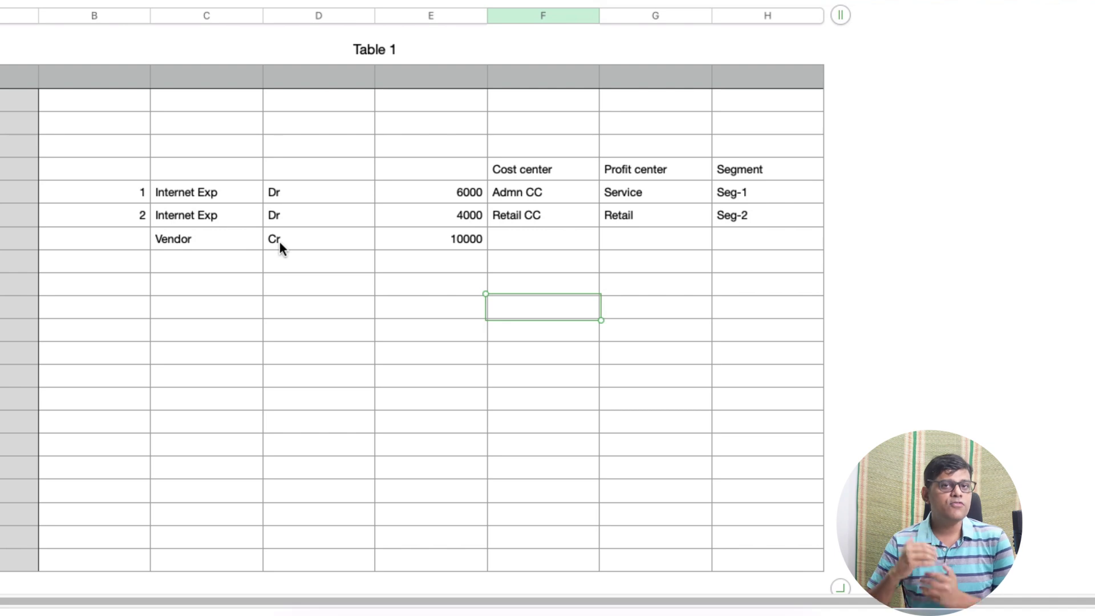
Review how the two Internet Exp lines are split by cost center, profit center and segment compared with the Vendor line
left_click_drag(204, 222, 514, 225)
left_click(538, 374)
left_click(538, 222)
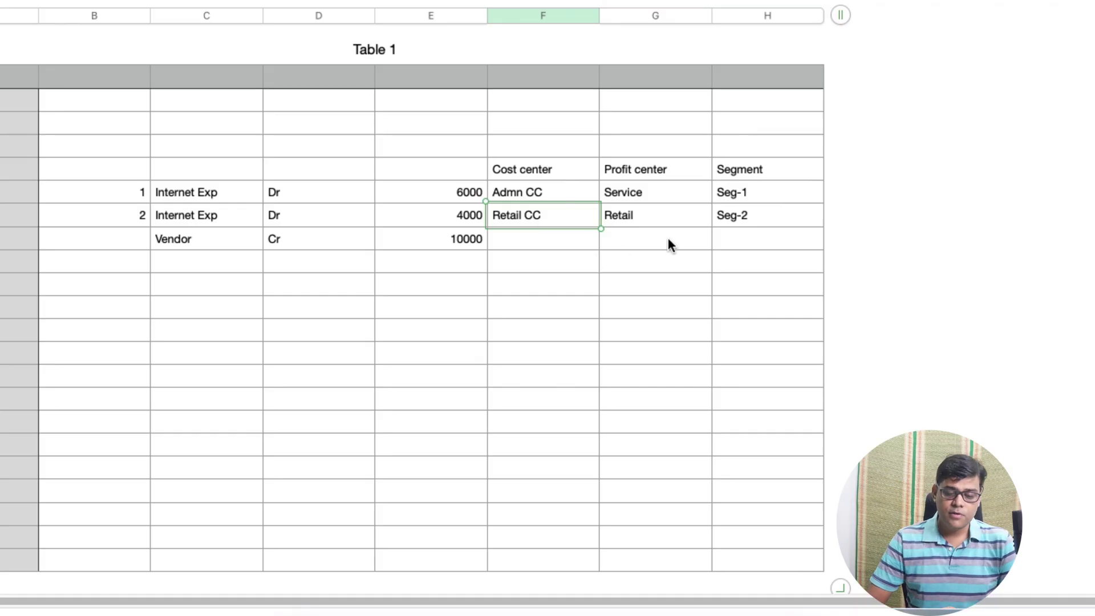
left_click(709, 222)
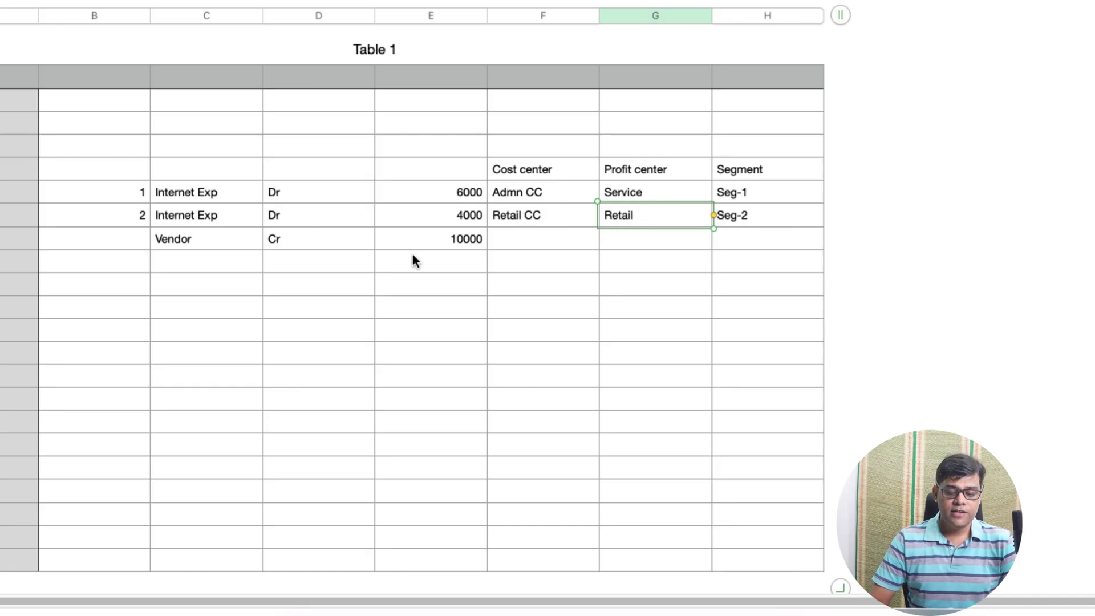
left_click(425, 282)
left_click(635, 194)
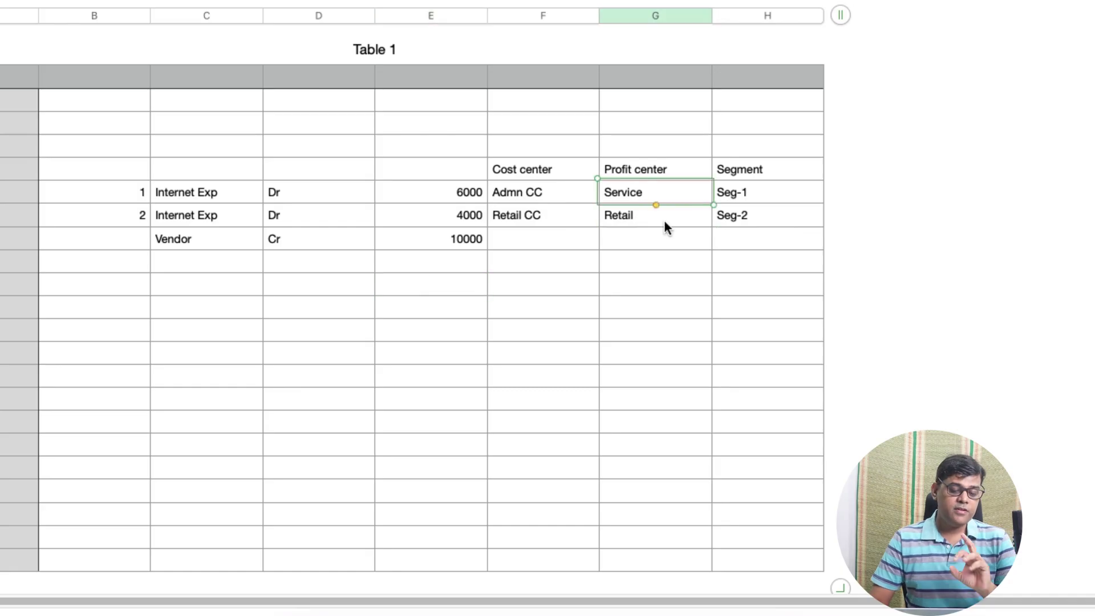
left_click(636, 219)
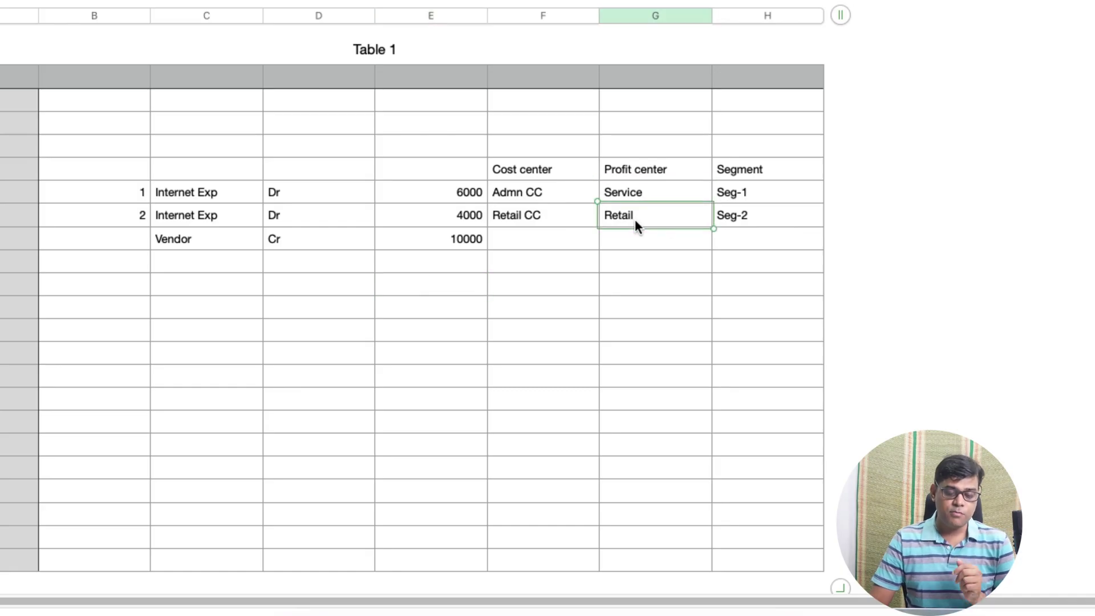
left_click(609, 315)
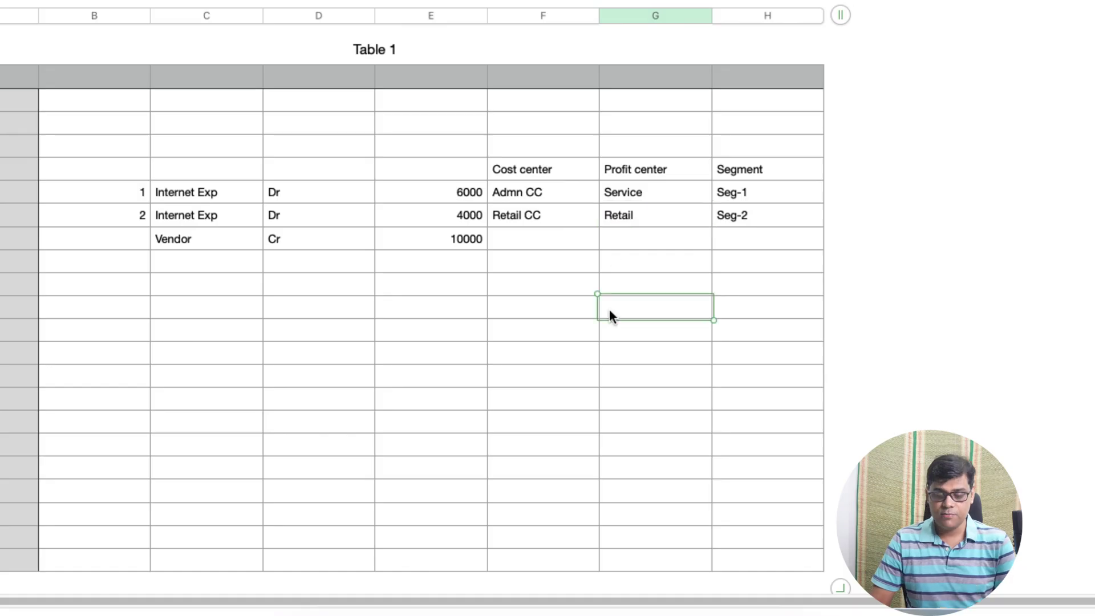
left_click(794, 217)
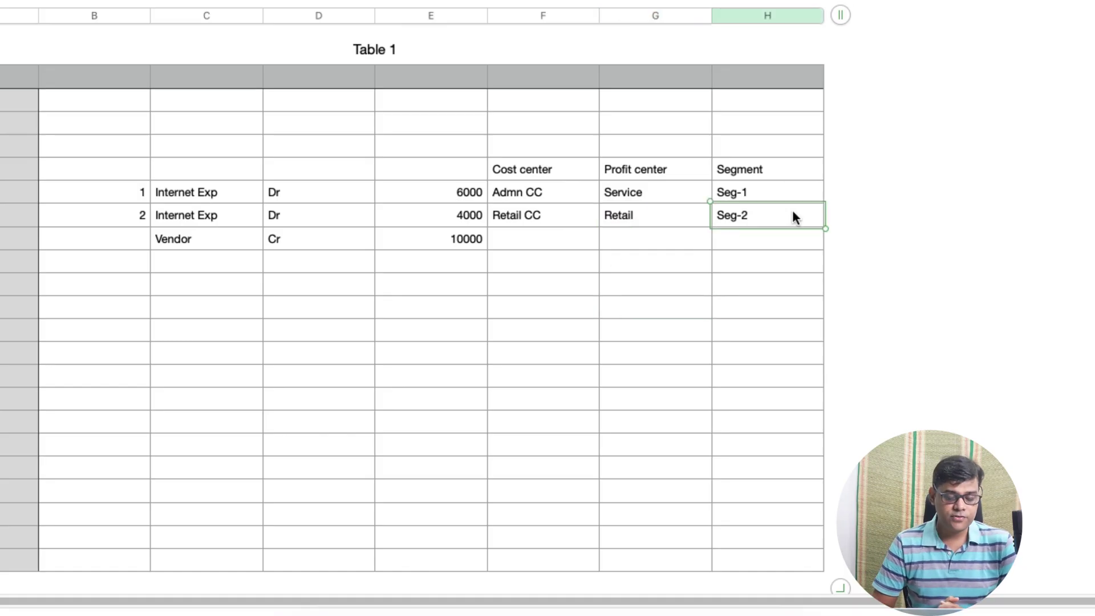
Number the Vendor line as 3 in column B
left_click(134, 238)
type("3")
key("Tab")
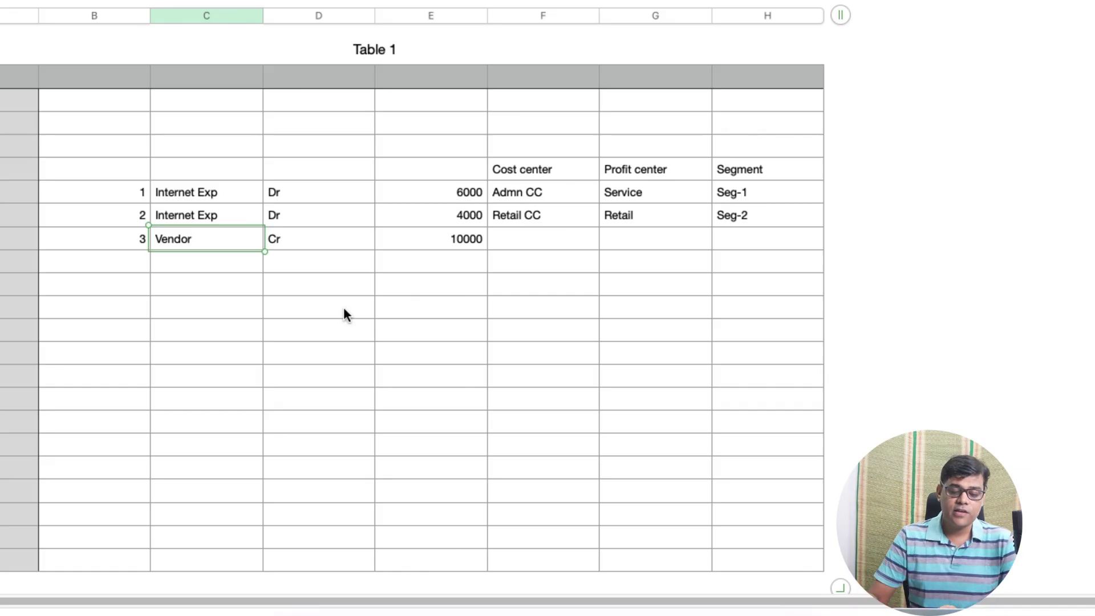
left_click(451, 250)
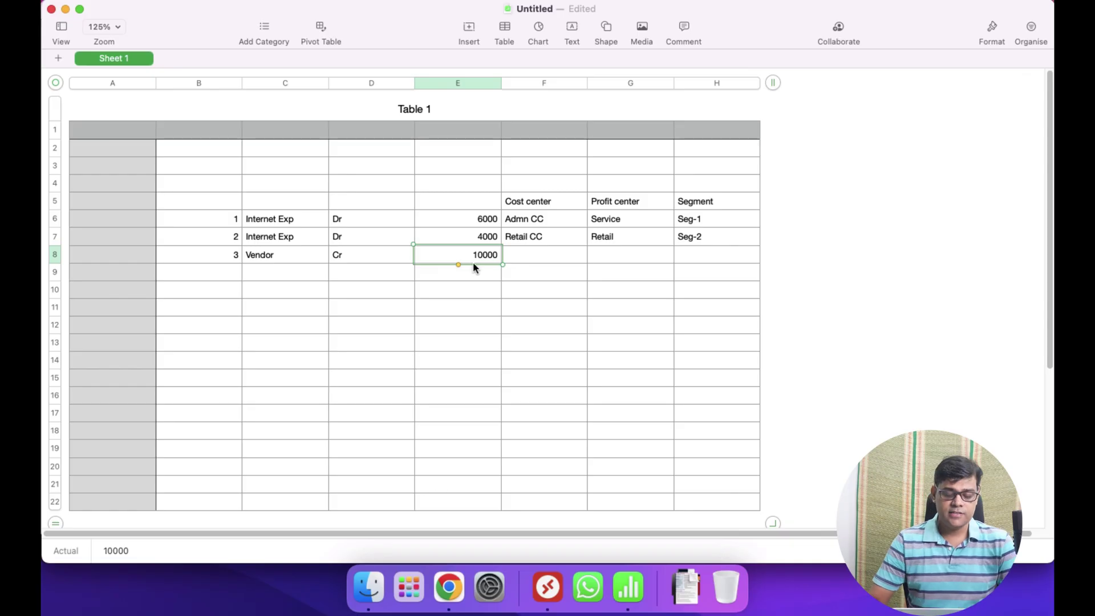
Switch to SAP, open a new session and check the Internet Cost account in the G/L account session
key("super+Tab")
left_click(419, 61)
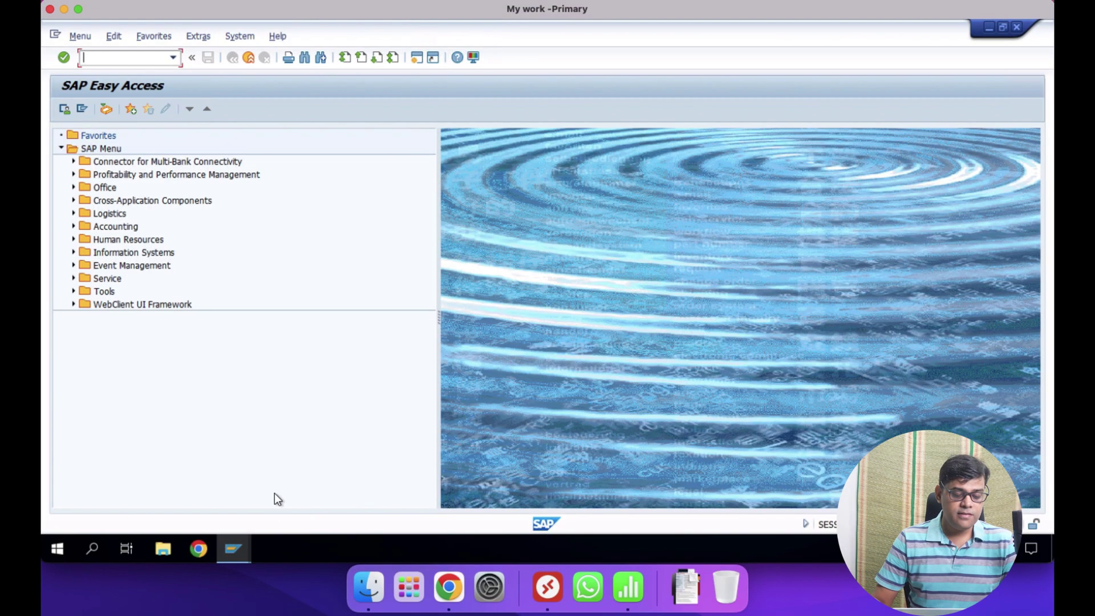
mouse_move(238, 549)
left_click(289, 494)
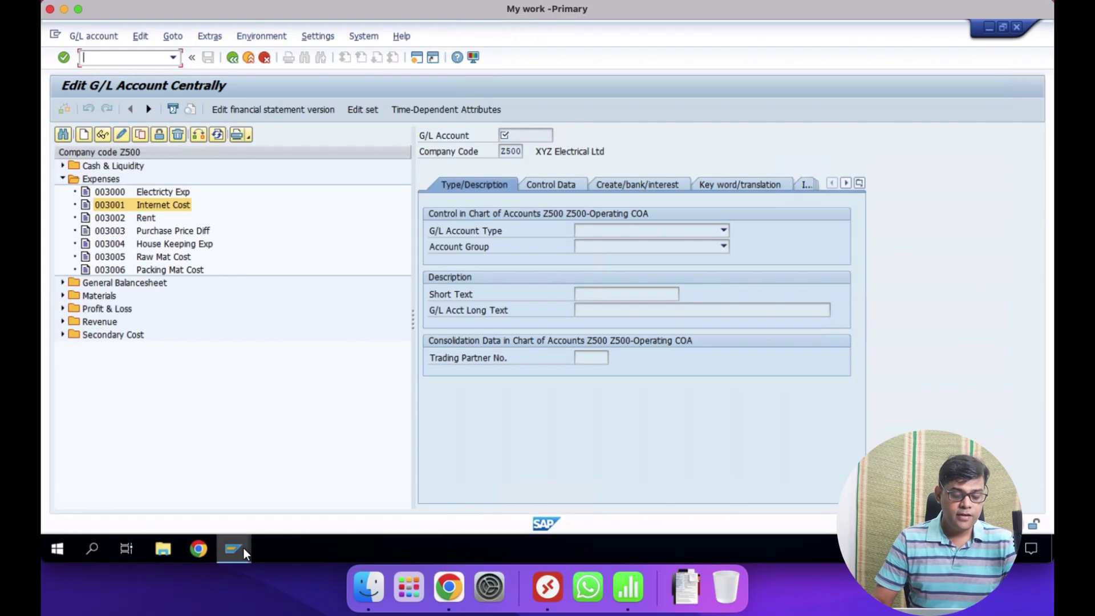
mouse_move(244, 549)
left_click(562, 503)
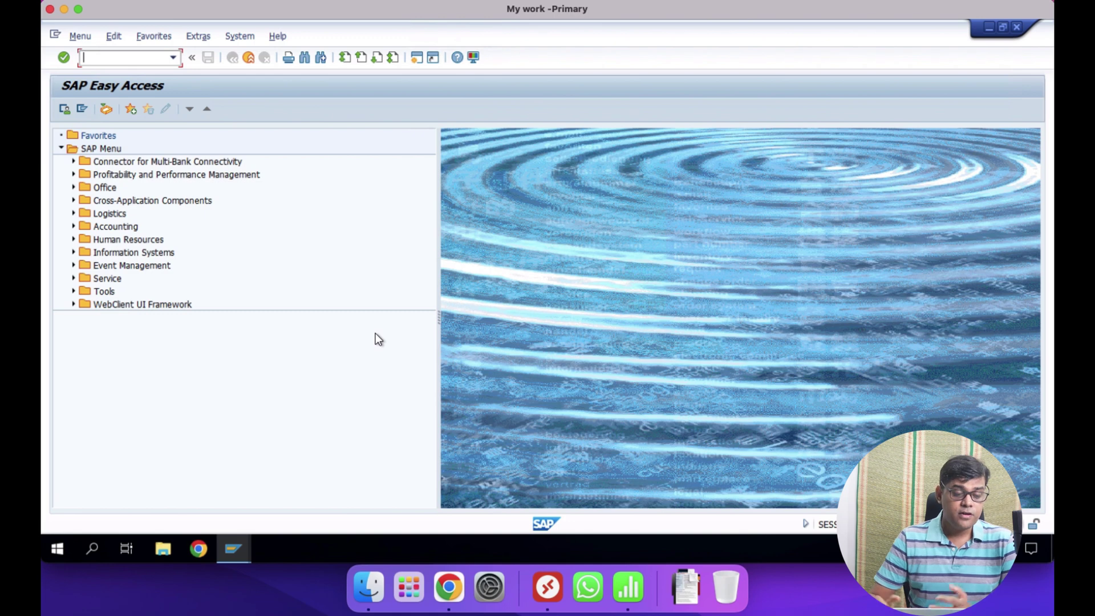
Open the supplier invoice entry transaction from the Accounts Payable document entry functions under Financial Accounting
left_click(73, 226)
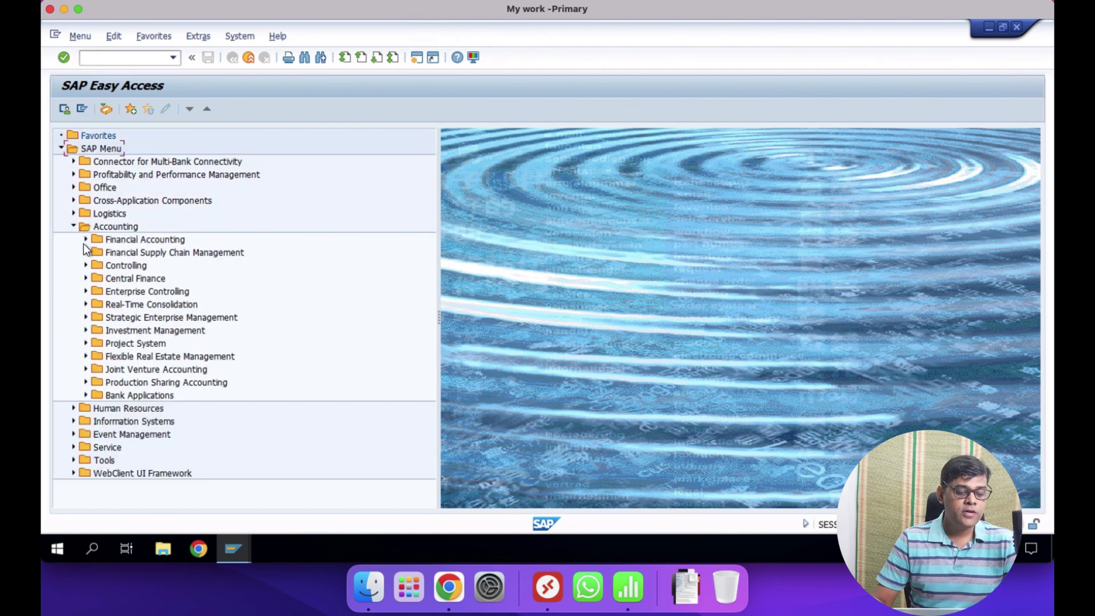
left_click(85, 240)
left_click(97, 278)
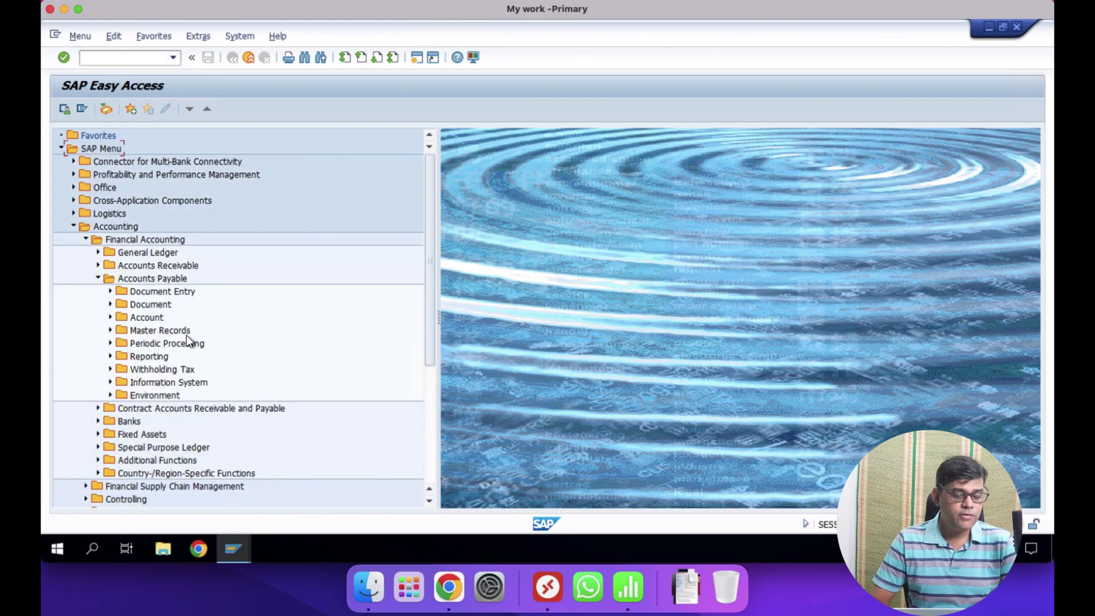
left_click(110, 292)
double_click(170, 305)
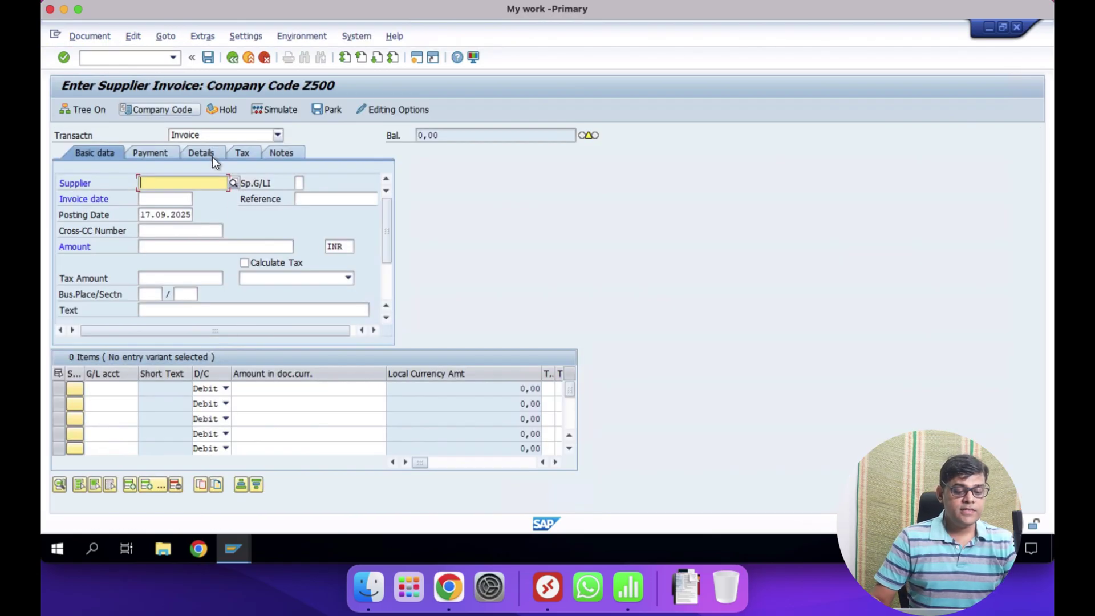
Choose VENDOR #1 as the supplier and set the invoice date to 17.09.2025
left_click(233, 185)
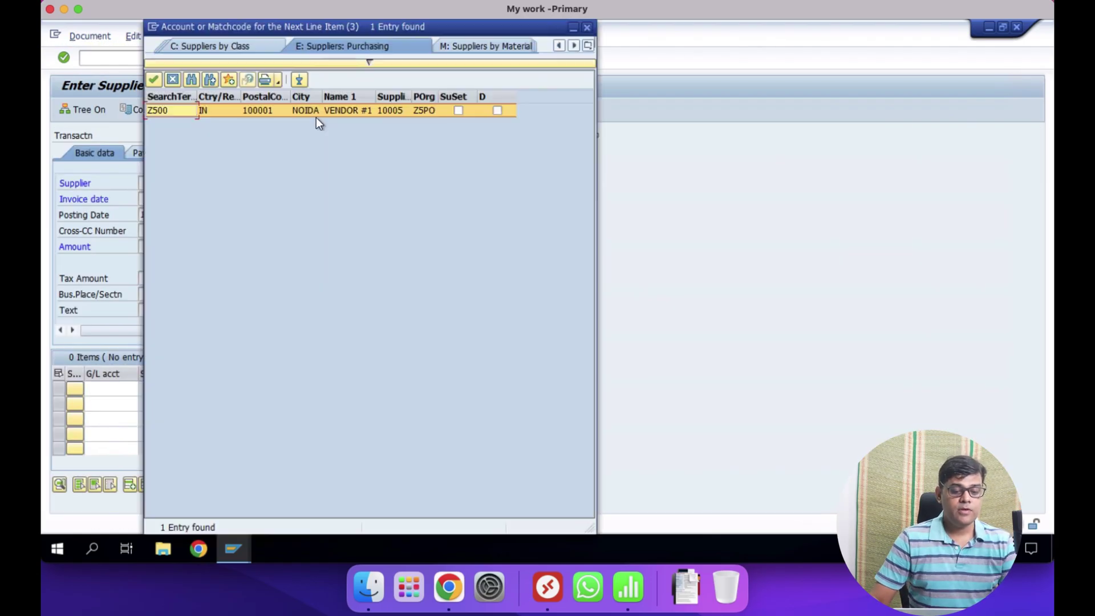
double_click(317, 115)
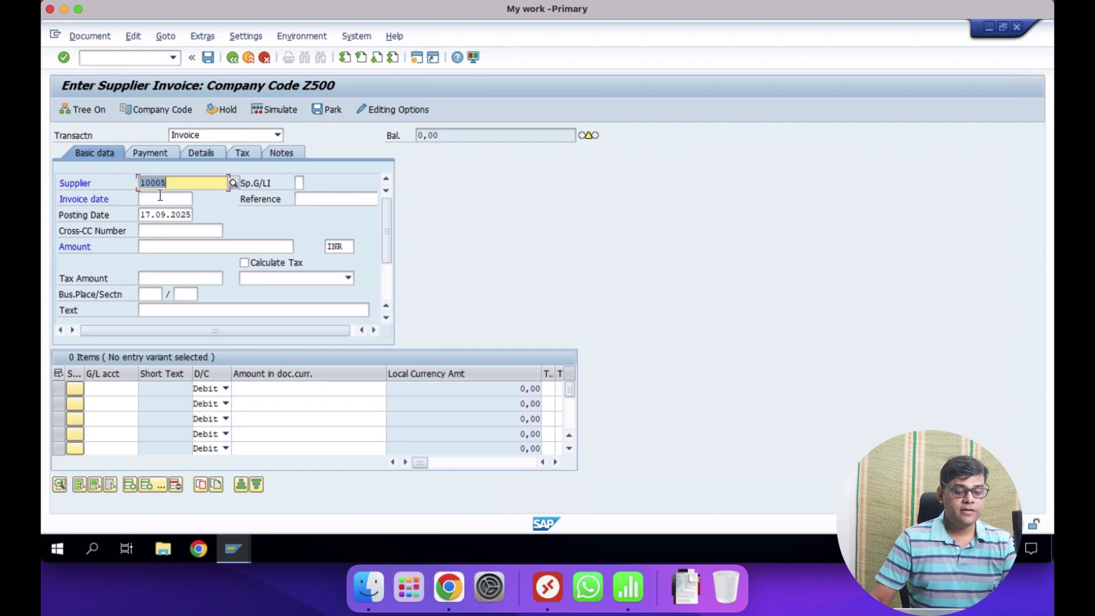
left_click(158, 197)
left_click(197, 200)
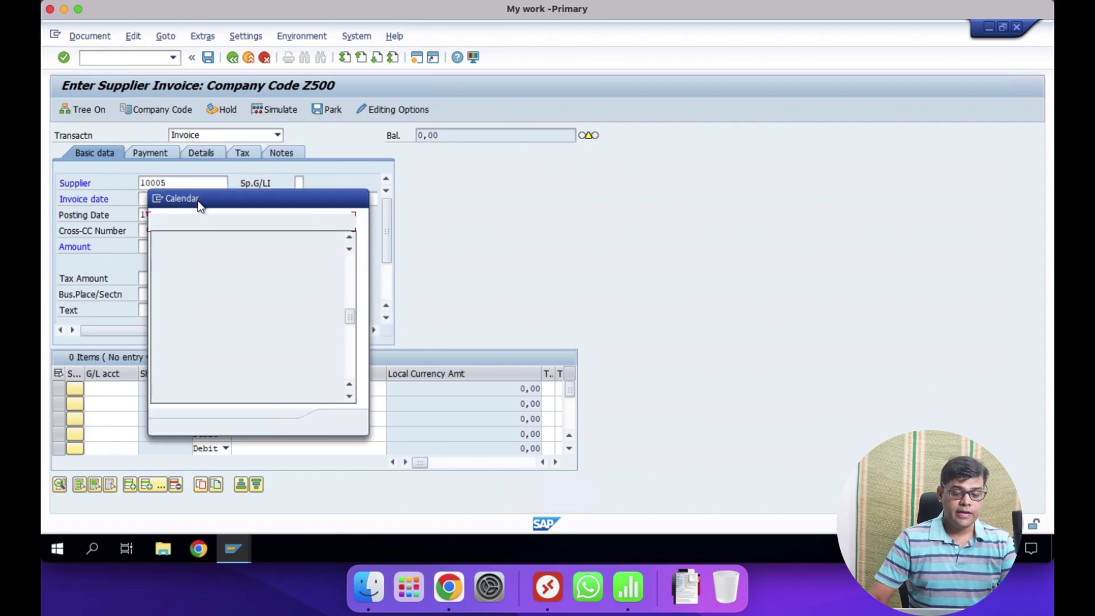
double_click(247, 324)
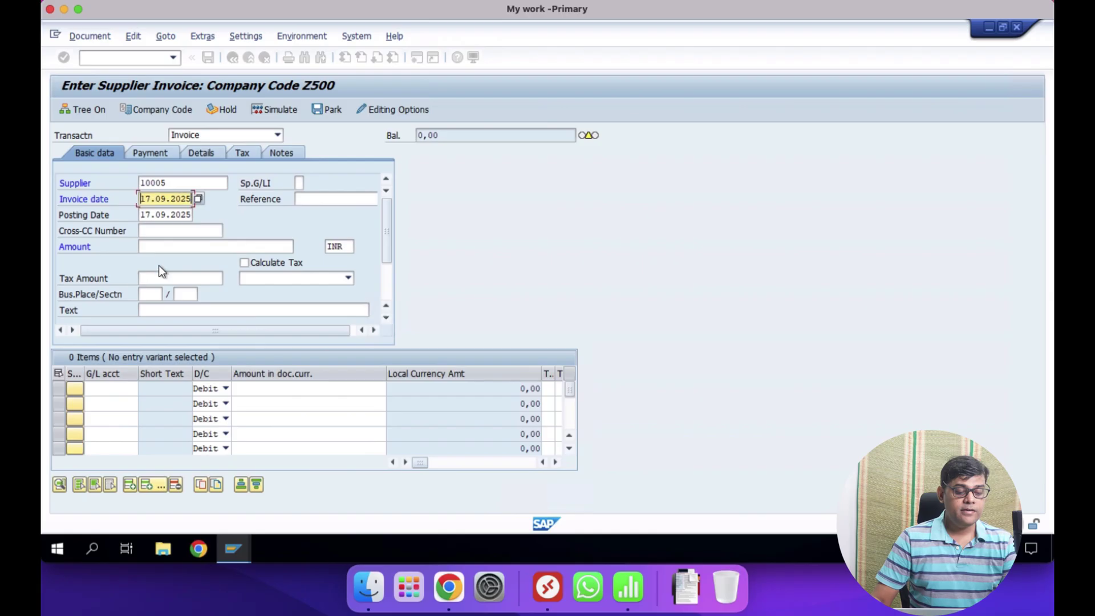
Set the invoice amount to 10000 in the basic data
left_click(171, 247)
type("10000")
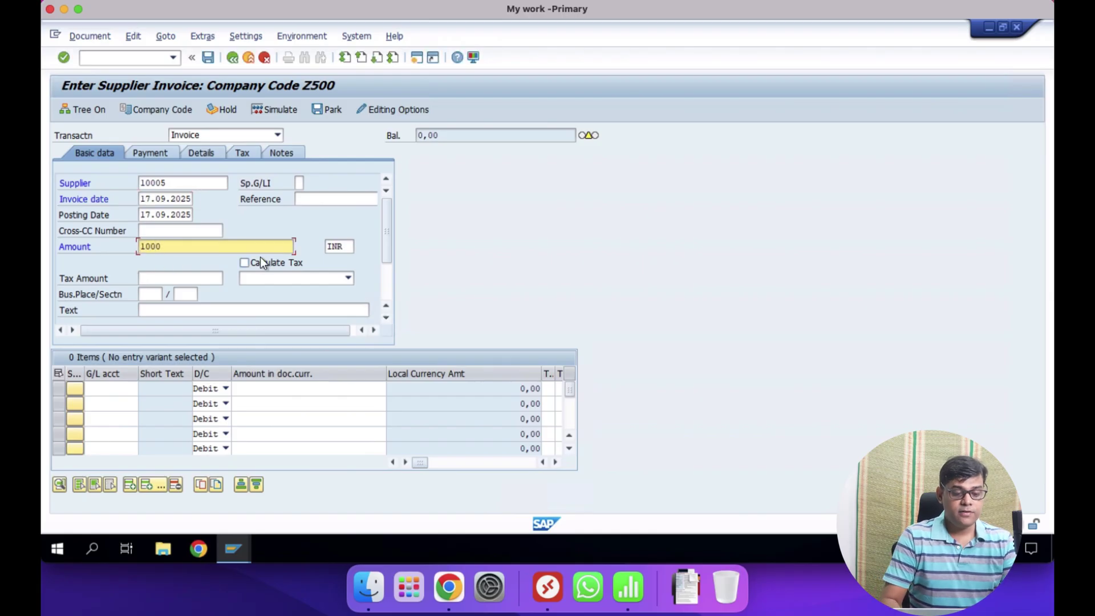
key("Tab")
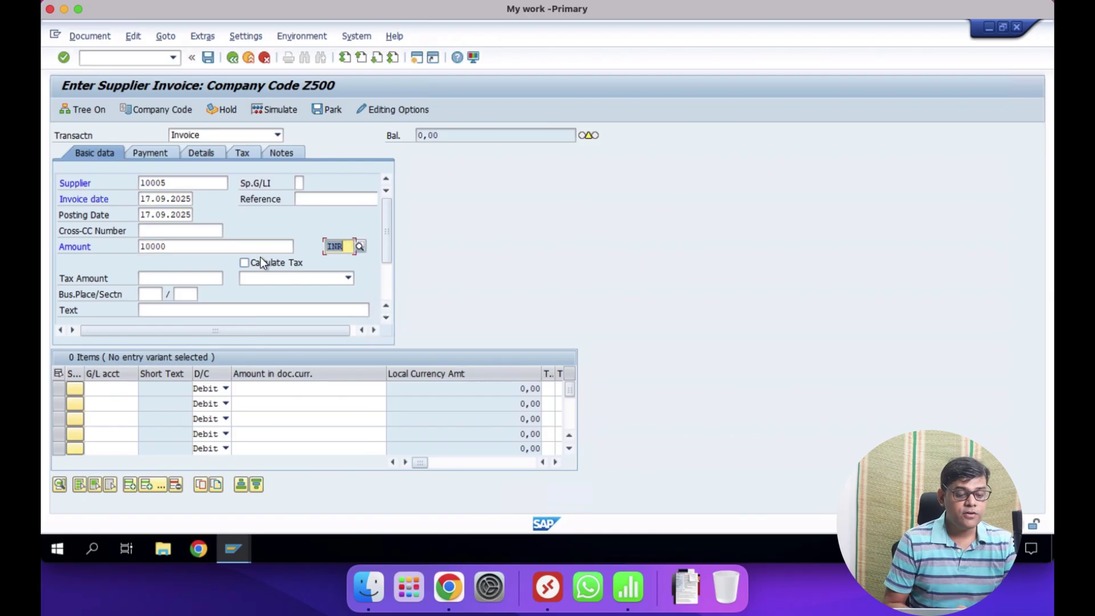
Look up the Internet Cost account and enter G/L account 3001 with a debit amount of 6000 in the first line item
left_click(111, 389)
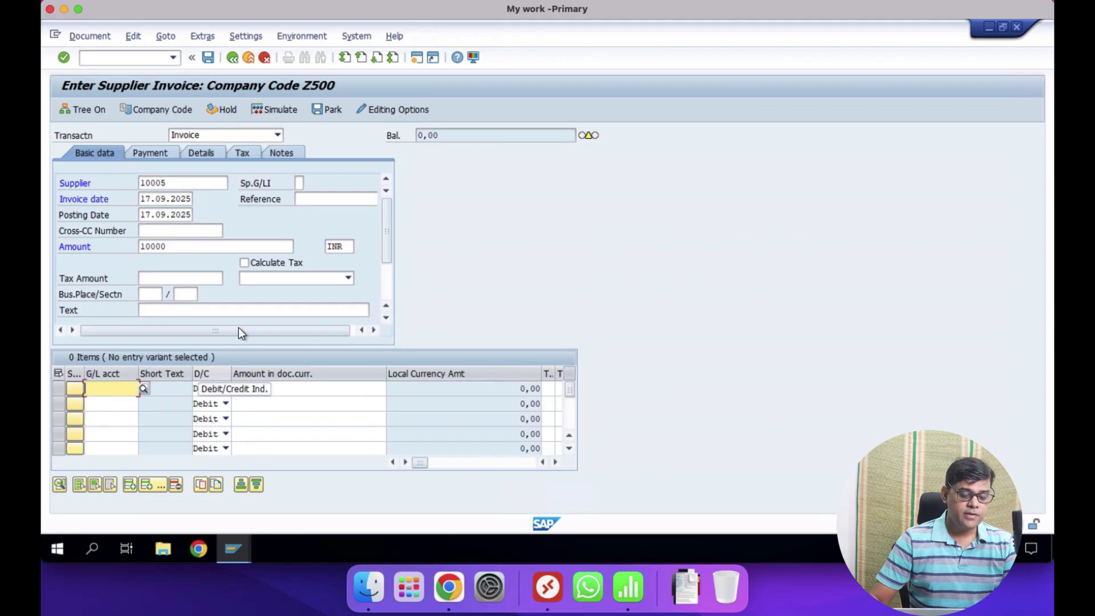
mouse_move(239, 552)
left_click(272, 514)
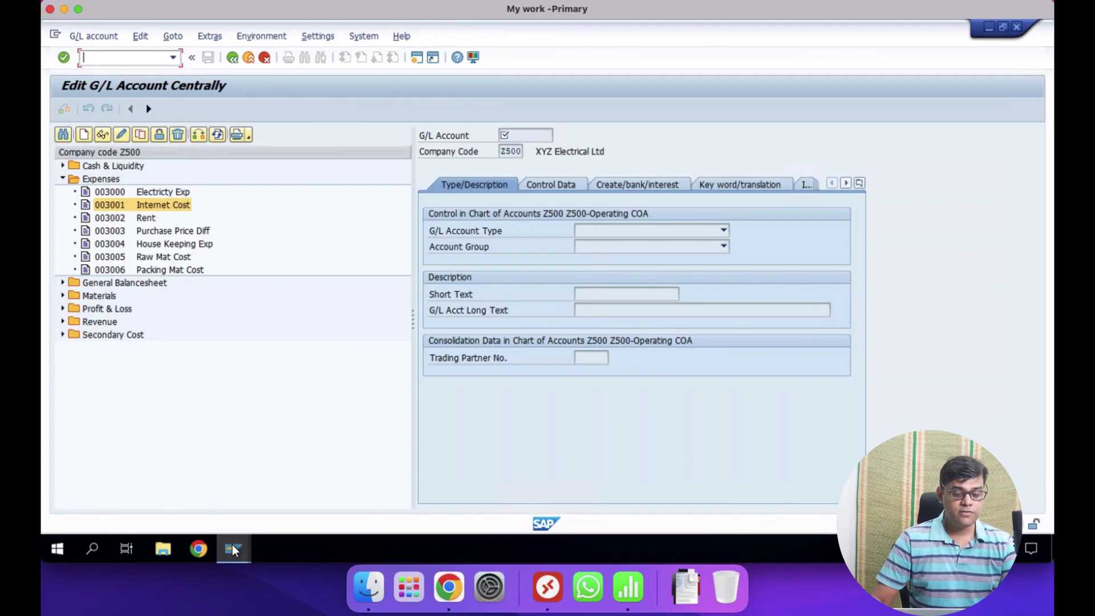
mouse_move(232, 545)
left_click(567, 502)
type("3001")
key("Tab")
key("Tab")
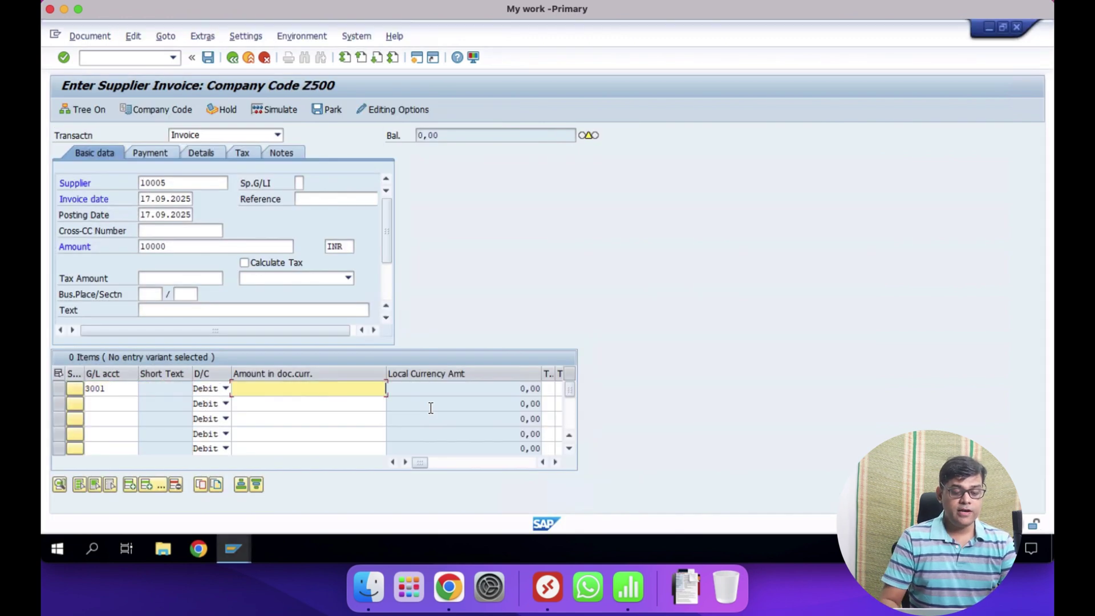
type("6000")
Assign cost center 60002 (ADMN CC) to the first line item using the cost center search
key("Tab")
key("Tab")
key("Tab")
key("Tab")
key("Tab")
key("Tab")
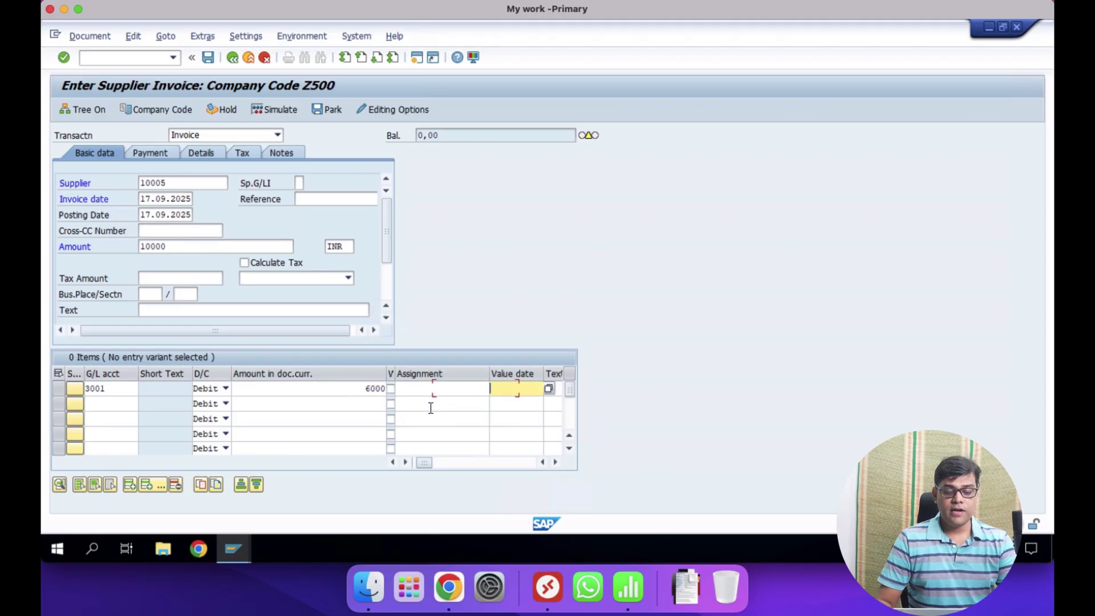
key("Tab")
key("Tab")
key("Tab")
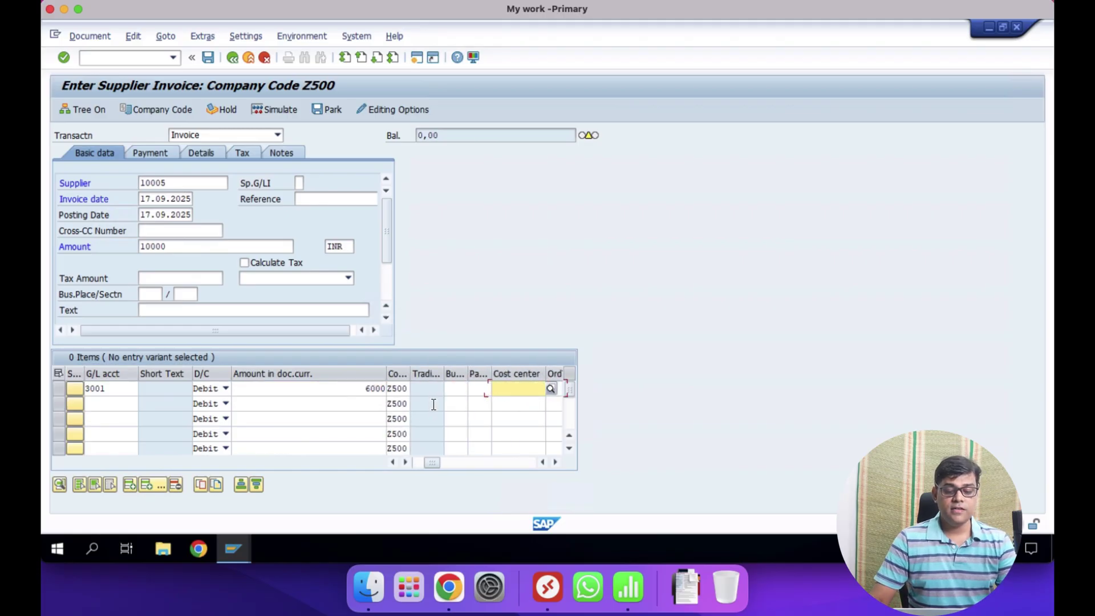
left_click(546, 390)
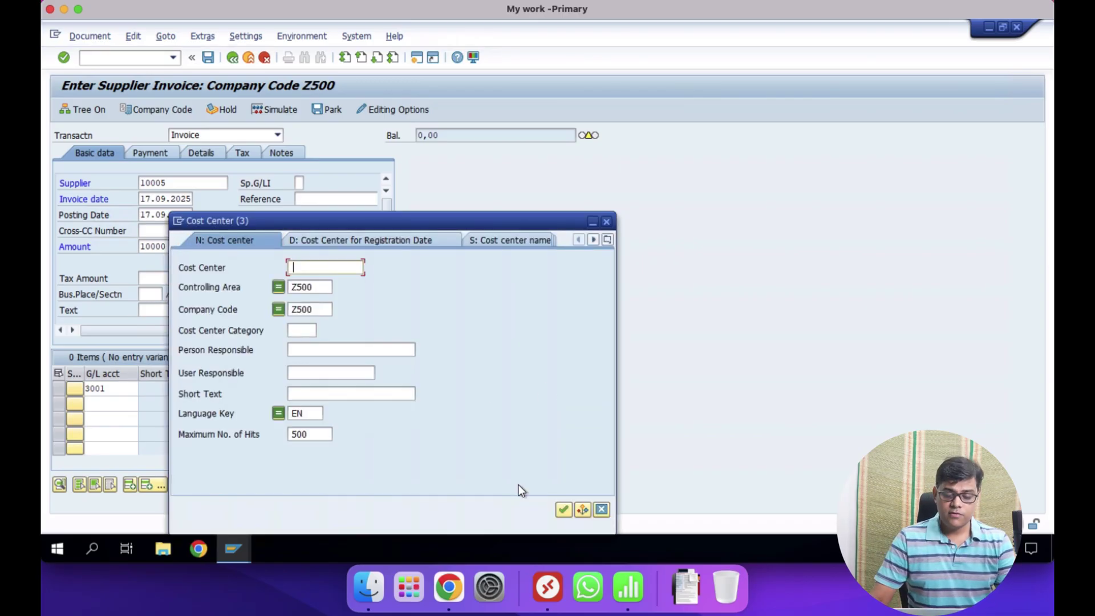
left_click(564, 509)
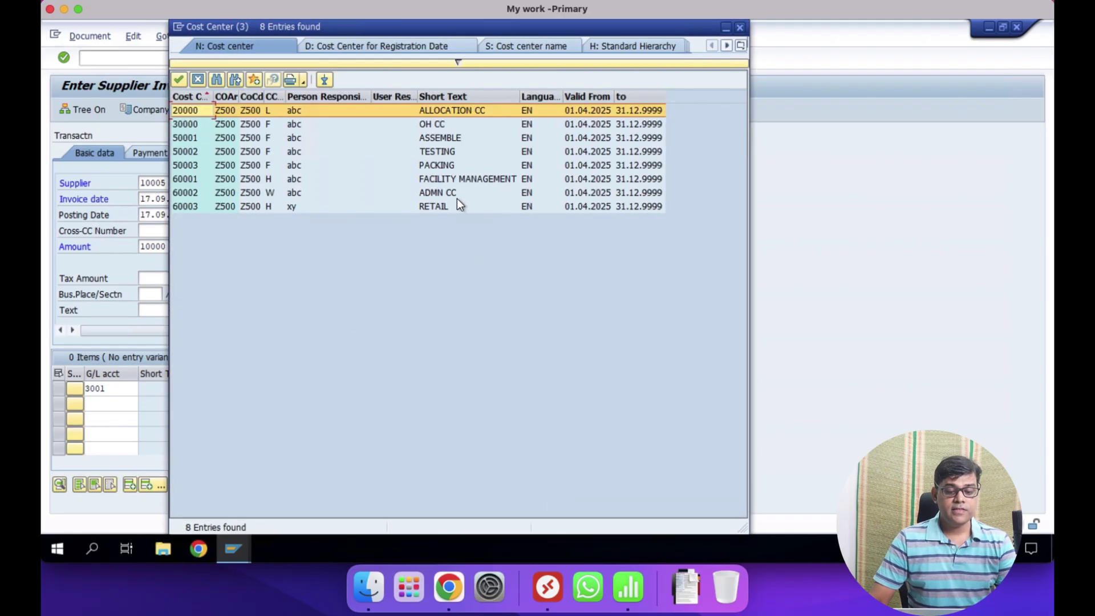
double_click(457, 197)
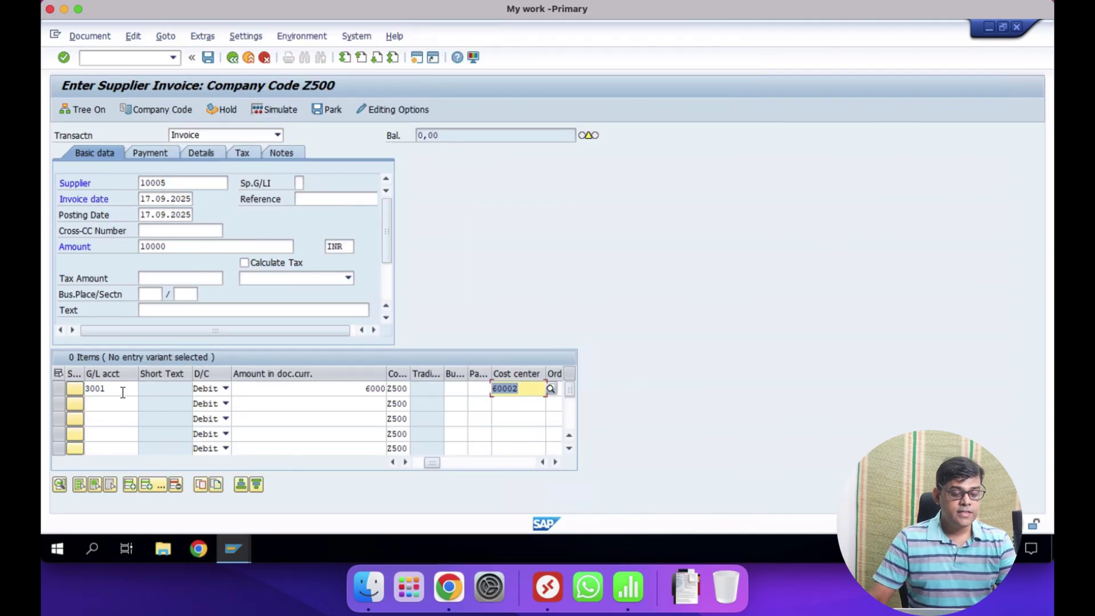
Enter G/L account 3001 with a debit amount of 4000 in the second line item
left_click(137, 402)
key("Up")
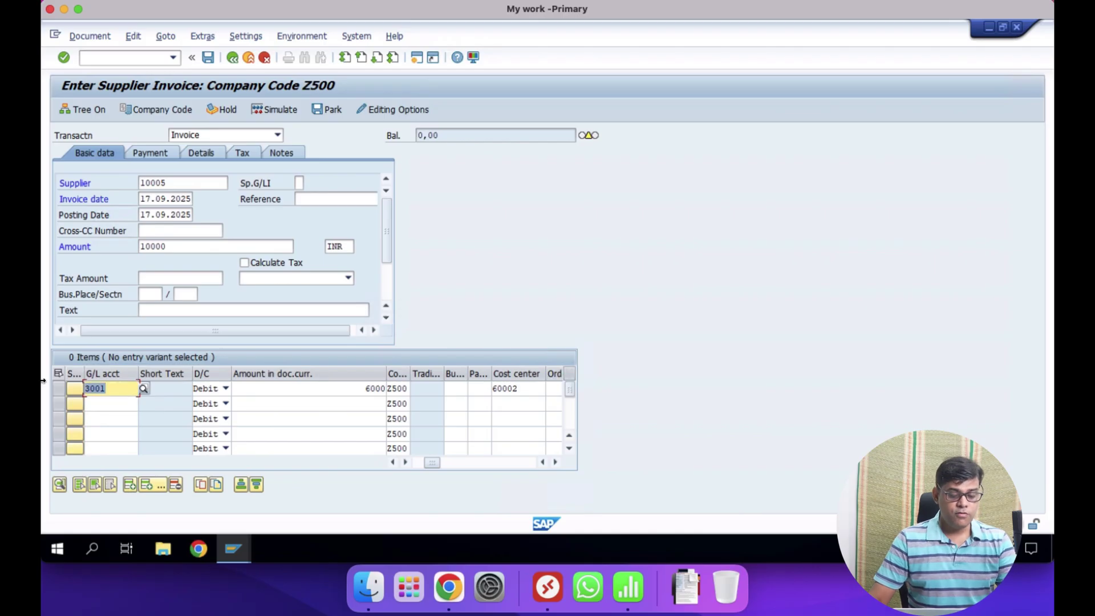
left_click(115, 409)
type("3001")
key("Tab")
key("Tab")
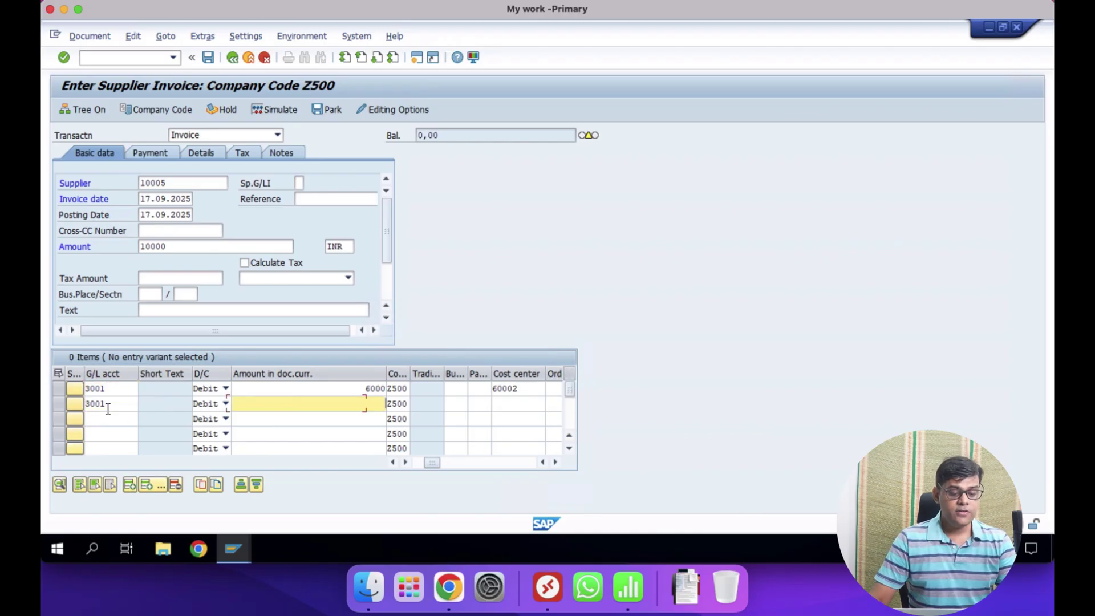
type("4000")
Assign cost center 60003 (RETAIL) to the second line item using the cost center search
key("Tab")
key("Tab")
key("Tab")
key("Tab")
key("Tab")
key("Tab")
key("Tab")
key("Tab")
key("Tab")
key("Tab")
key("Tab")
key("Tab")
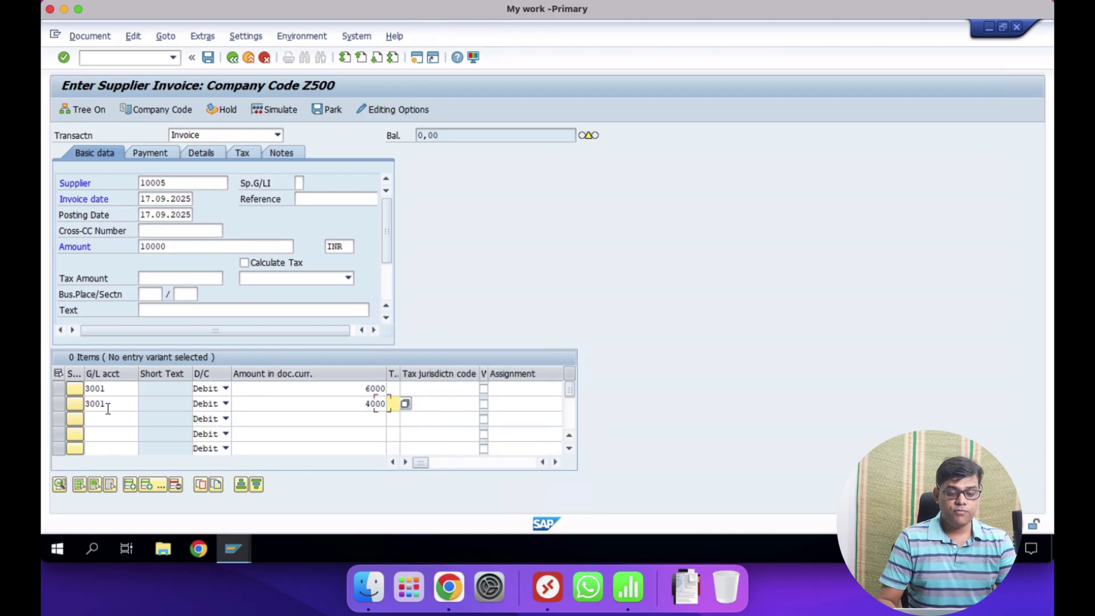
key("Tab")
key("Tab")
key("Tab")
key("Tab")
key("Tab")
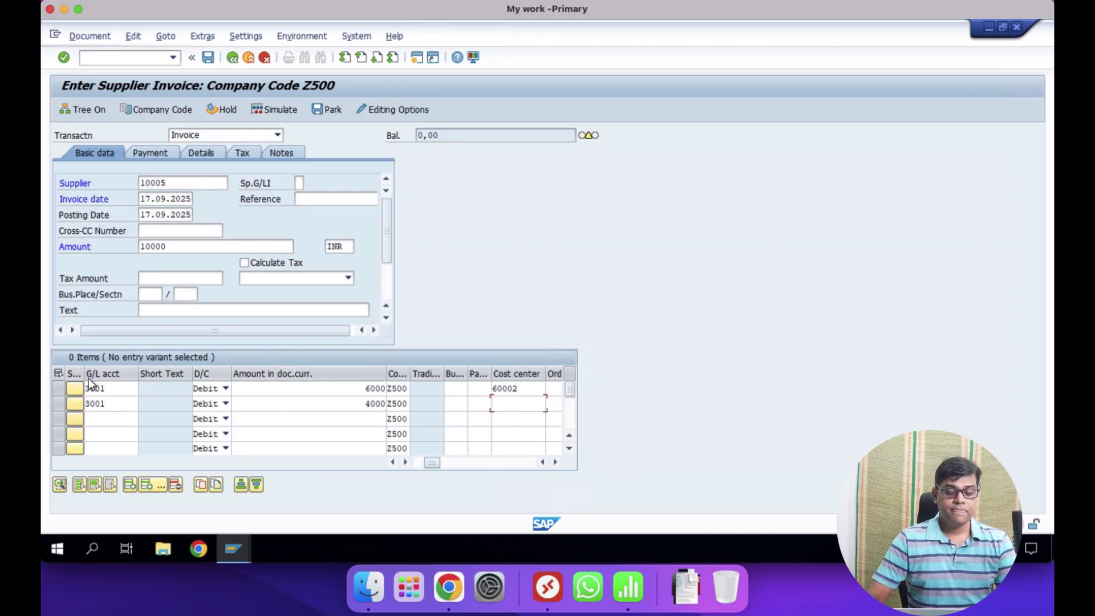
key("F4")
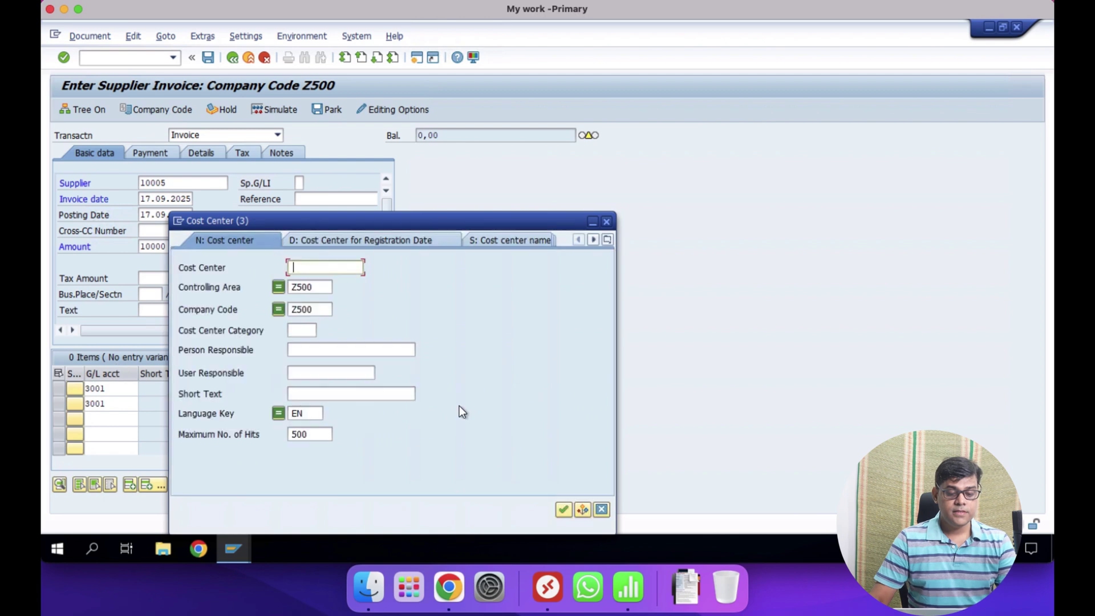
left_click(563, 508)
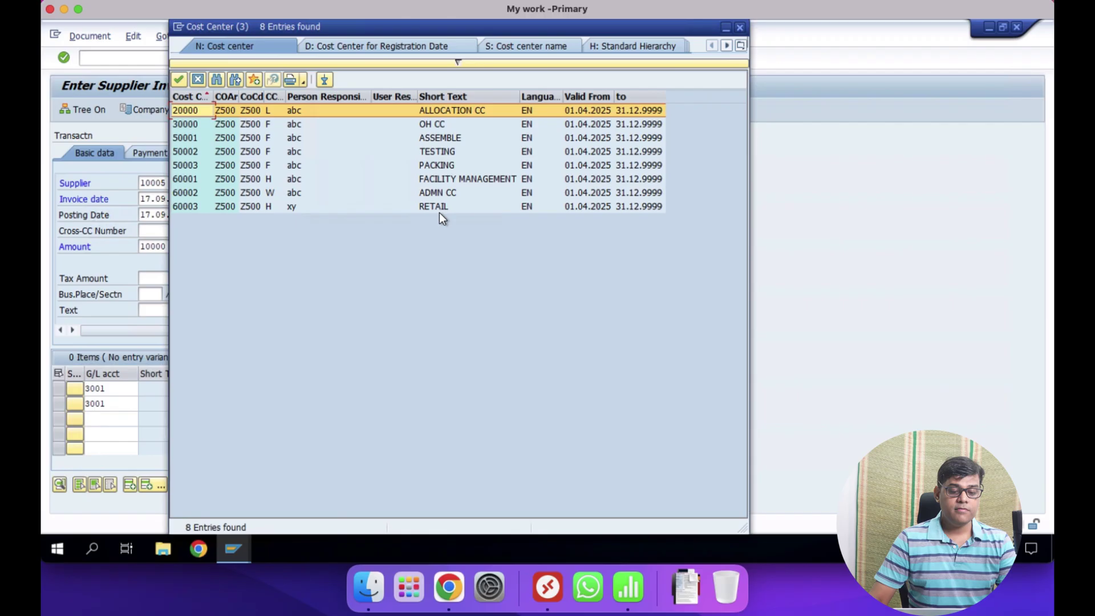
double_click(439, 210)
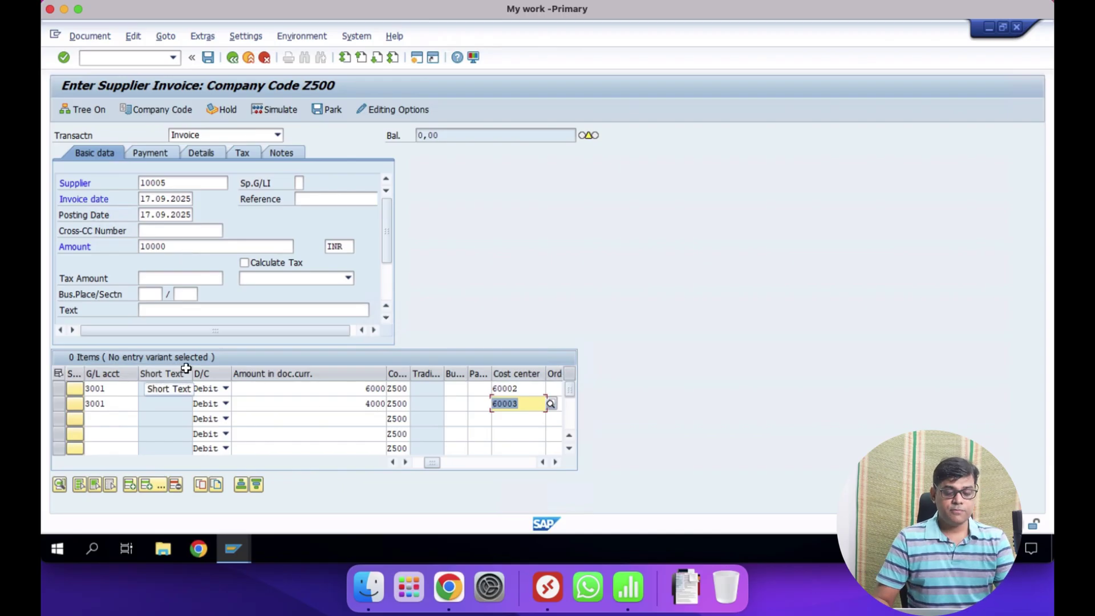
Validate the two line items, post the supplier invoice, and display the posted document
key("Return")
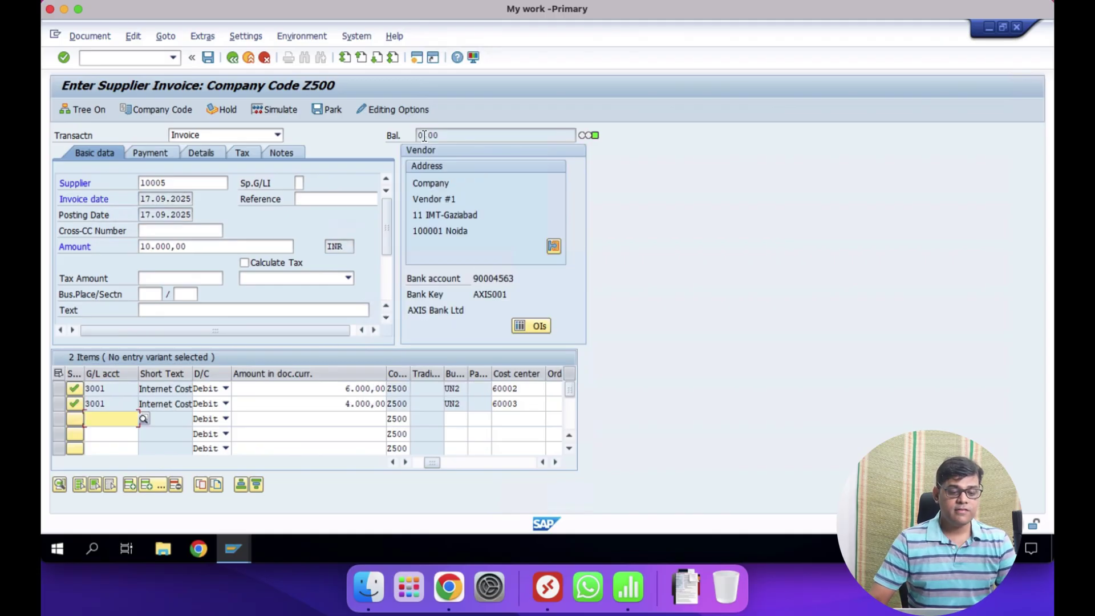
left_click(209, 57)
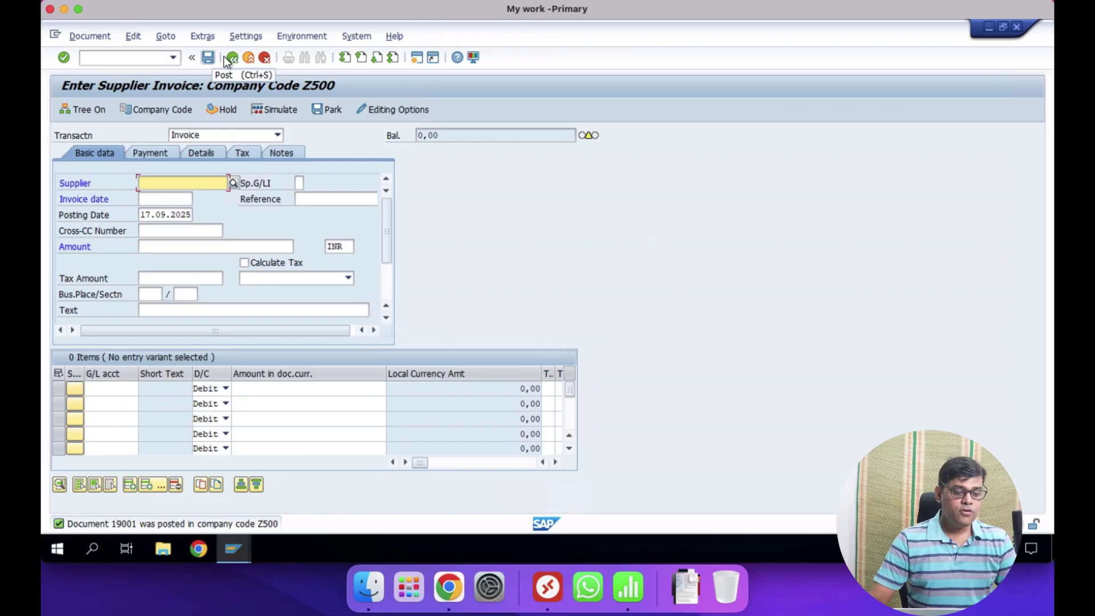
left_click(90, 37)
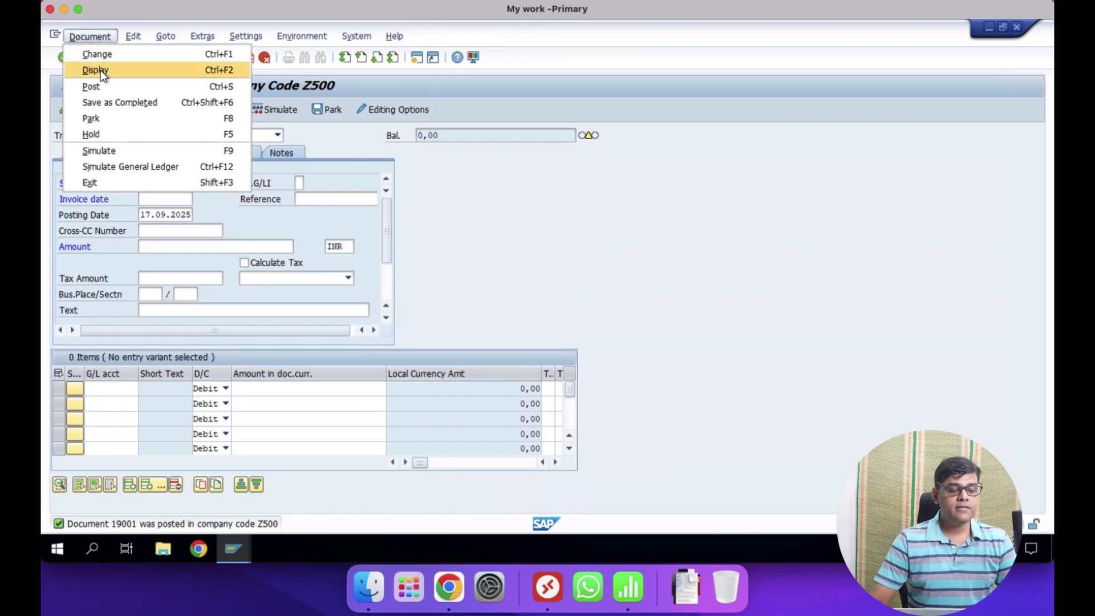
left_click(101, 70)
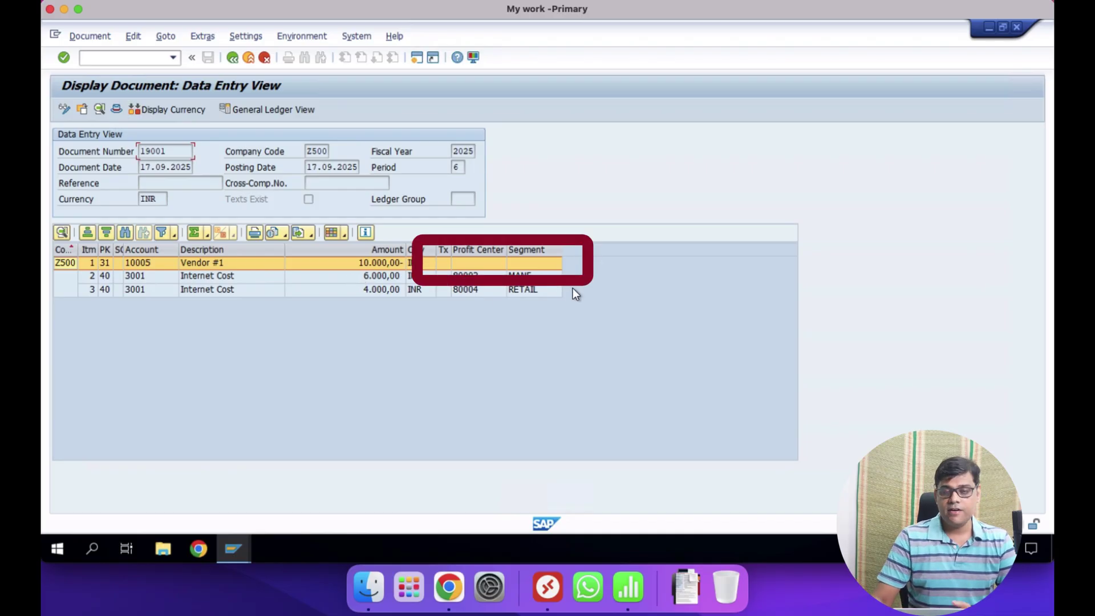
Open both Internet Cost line items in turn to check their cost centers, returning to the data entry view each time
left_click(247, 277)
double_click(334, 274)
double_click(166, 263)
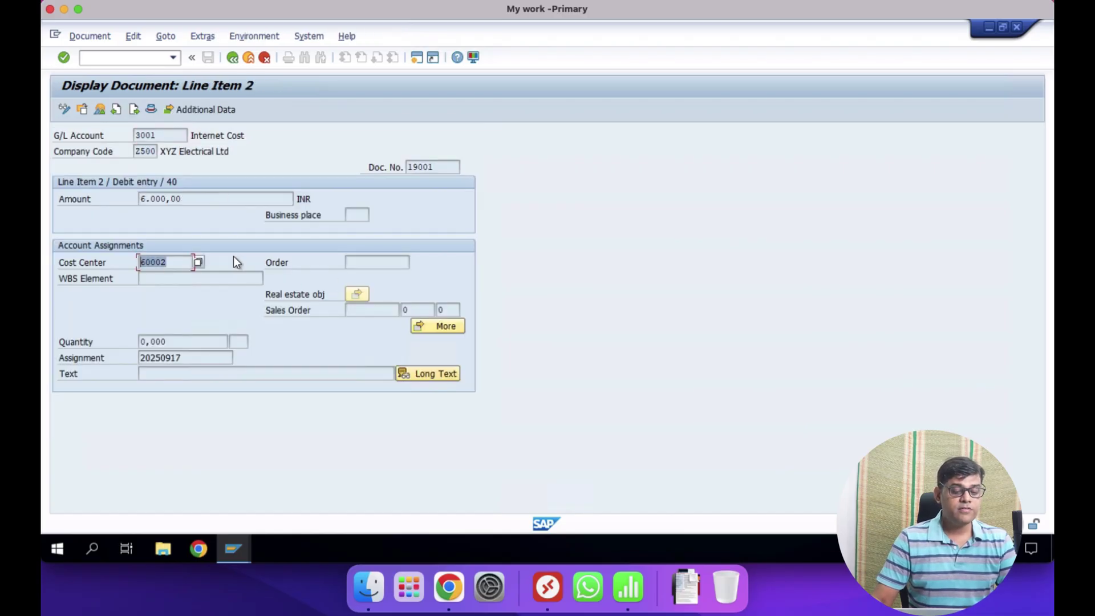
left_click(232, 58)
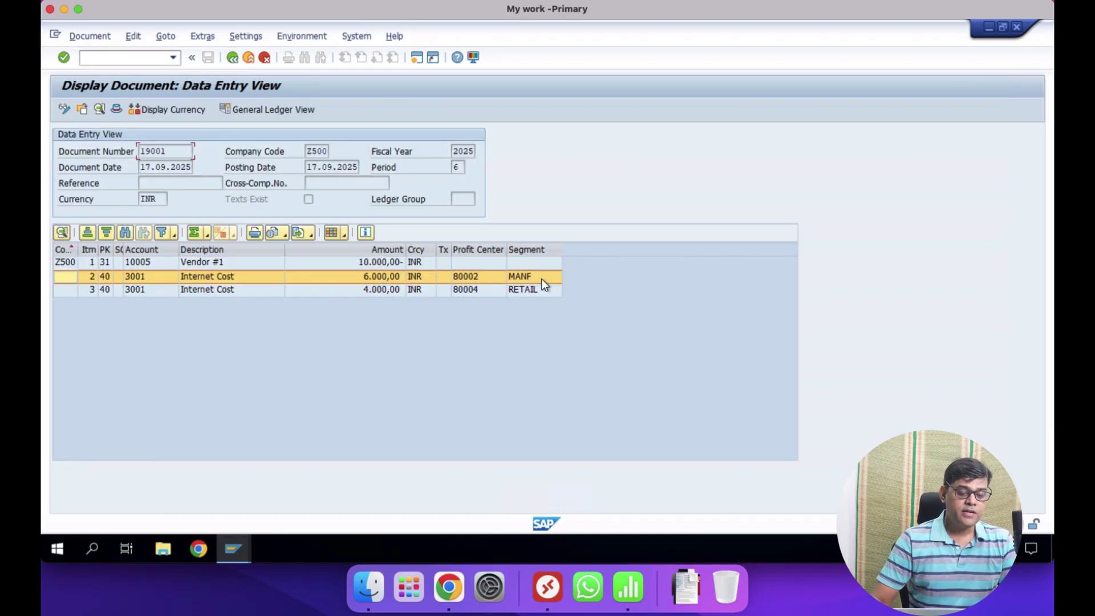
left_click(244, 291)
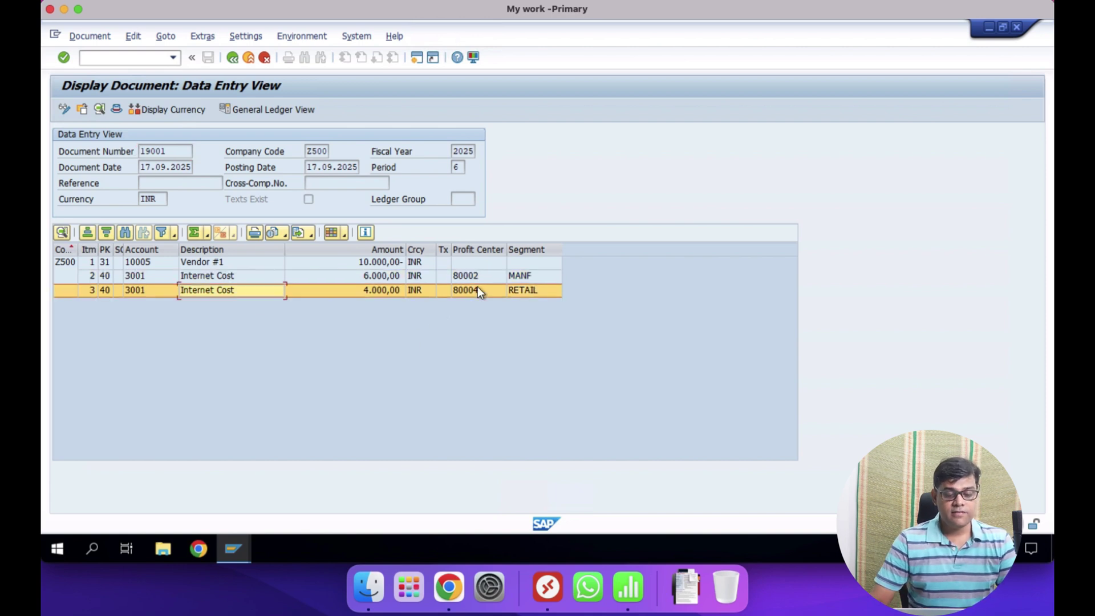
double_click(426, 293)
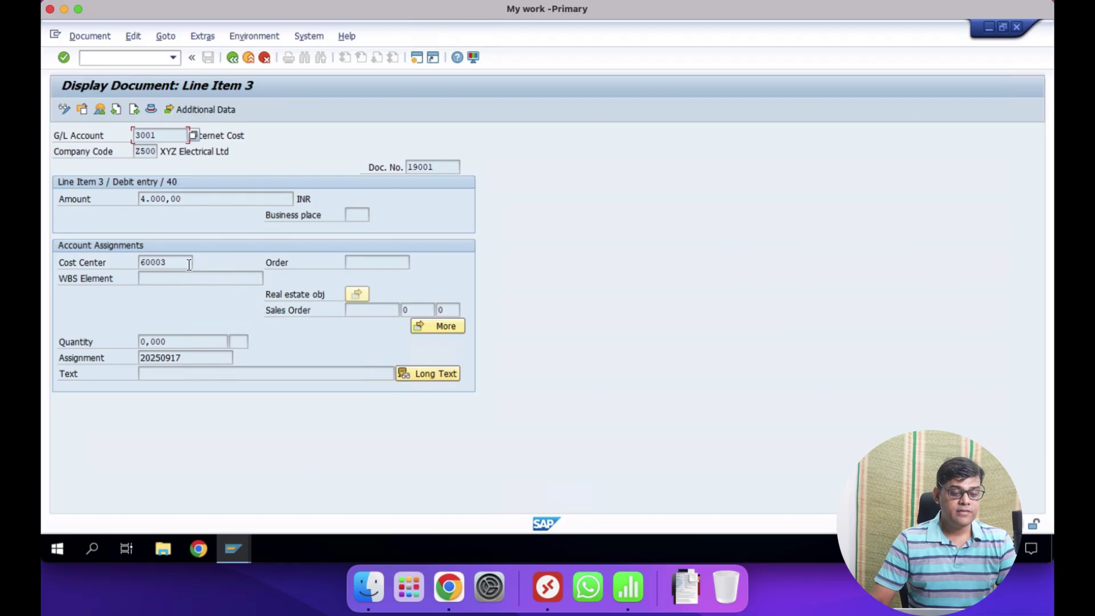
key("F3")
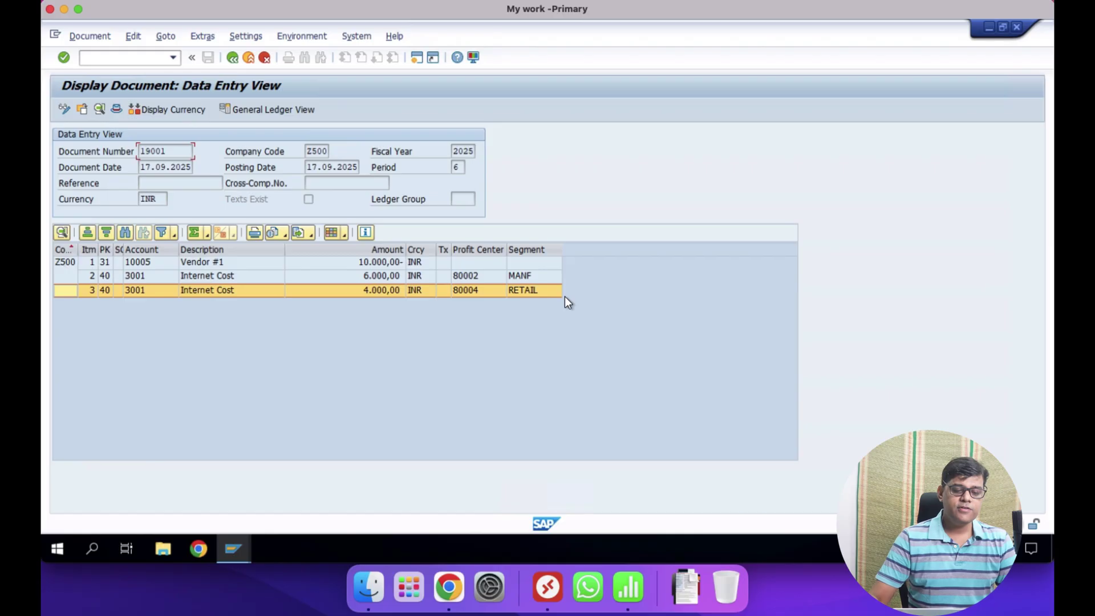
Show the document in the General Ledger View and total the Amount column with subtotals by profit center
left_click(268, 110)
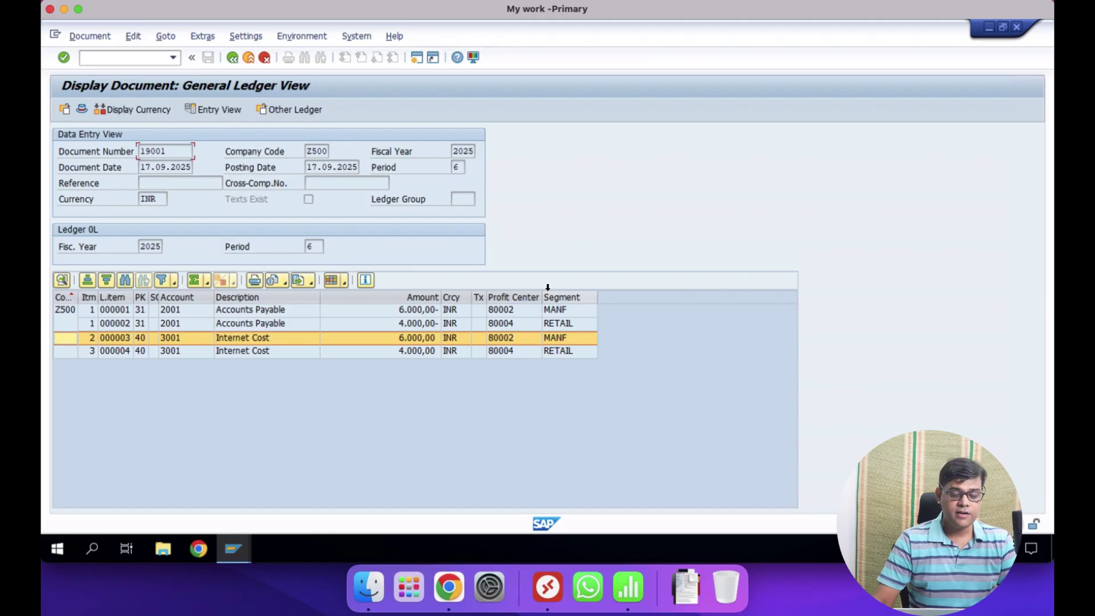
left_click(422, 296)
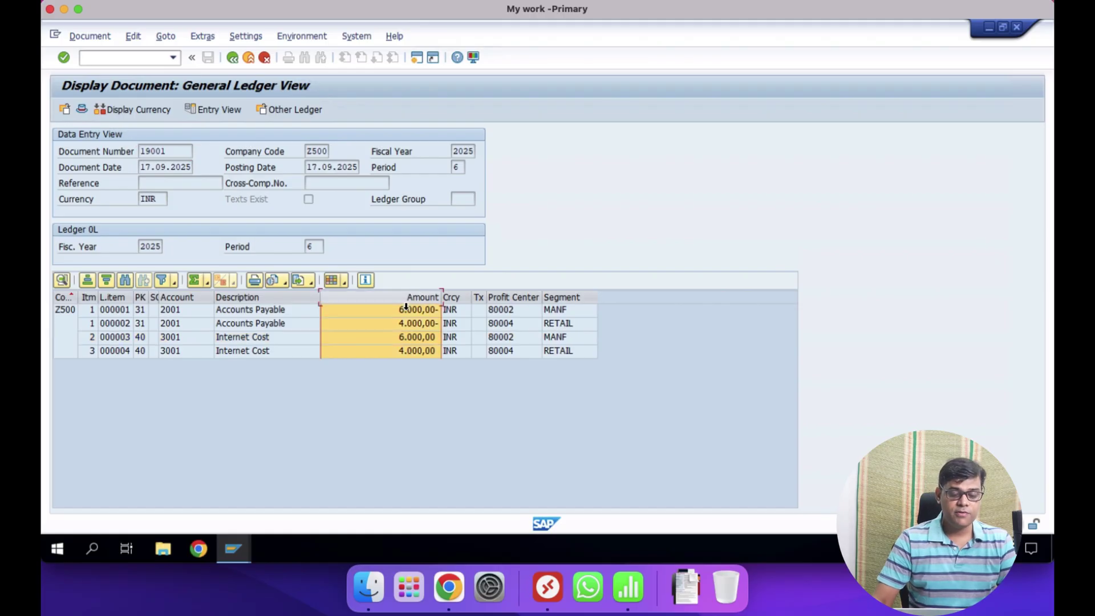
left_click(194, 280)
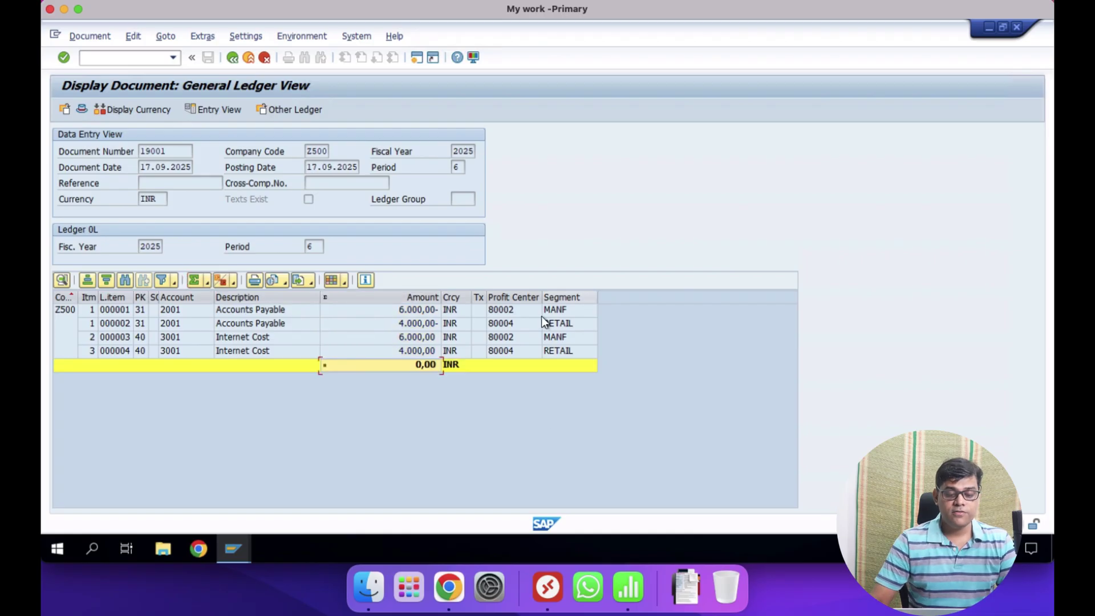
left_click(515, 298)
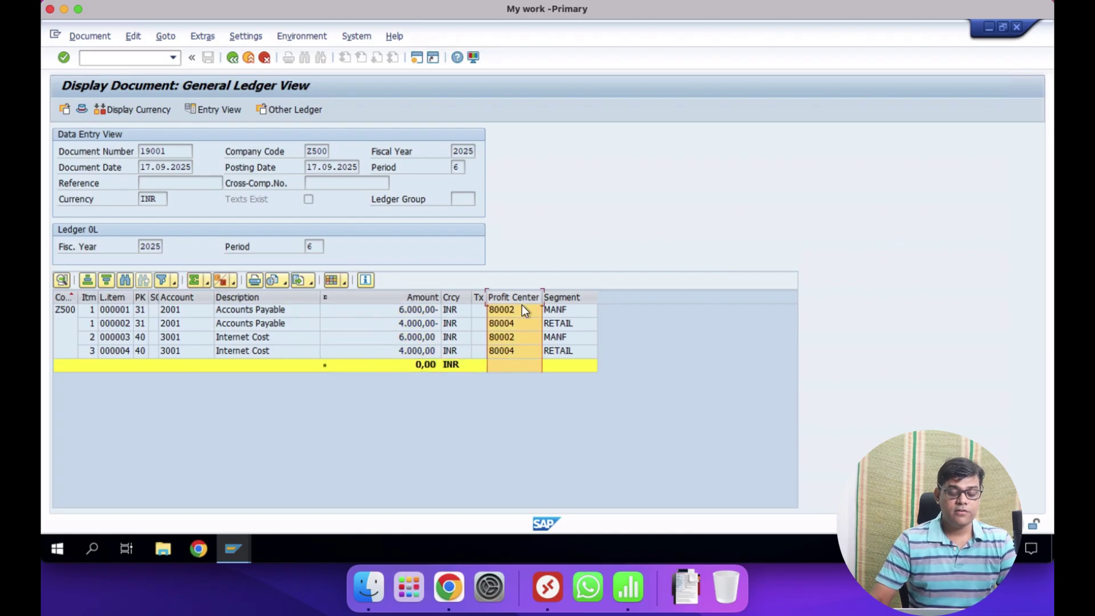
left_click(224, 283)
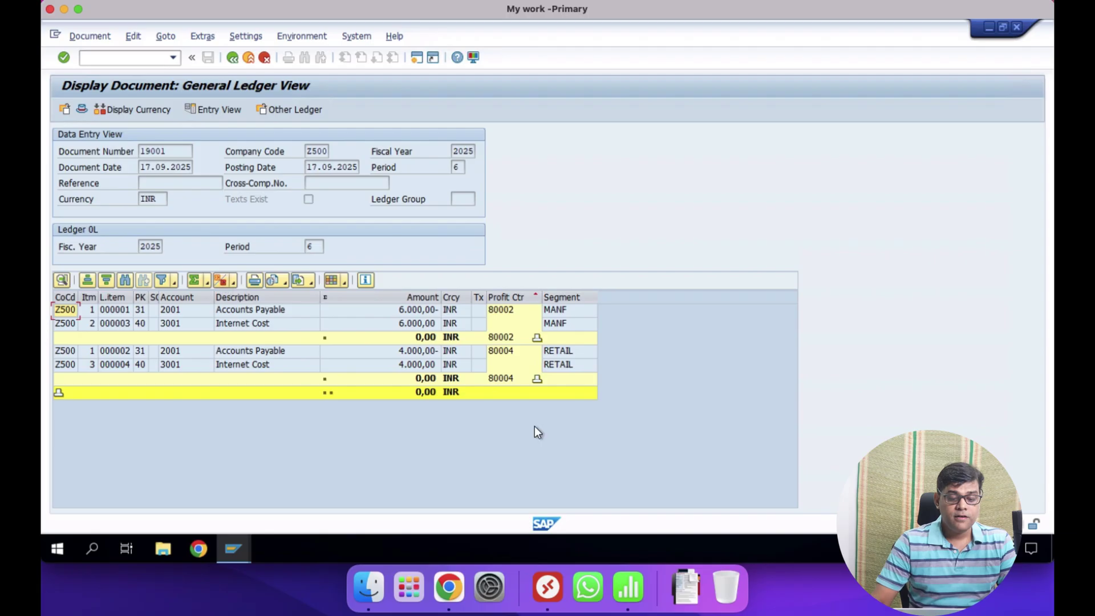
Examine the Accounts Payable and Internet Cost lines and their segments within each profit center group
left_click(281, 311)
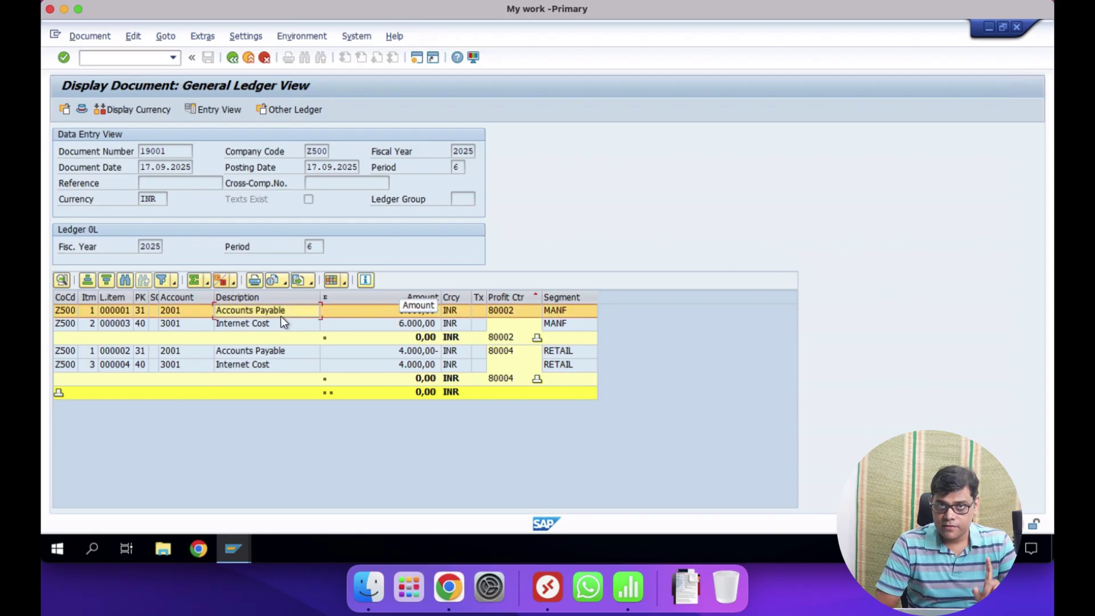
left_click(289, 329)
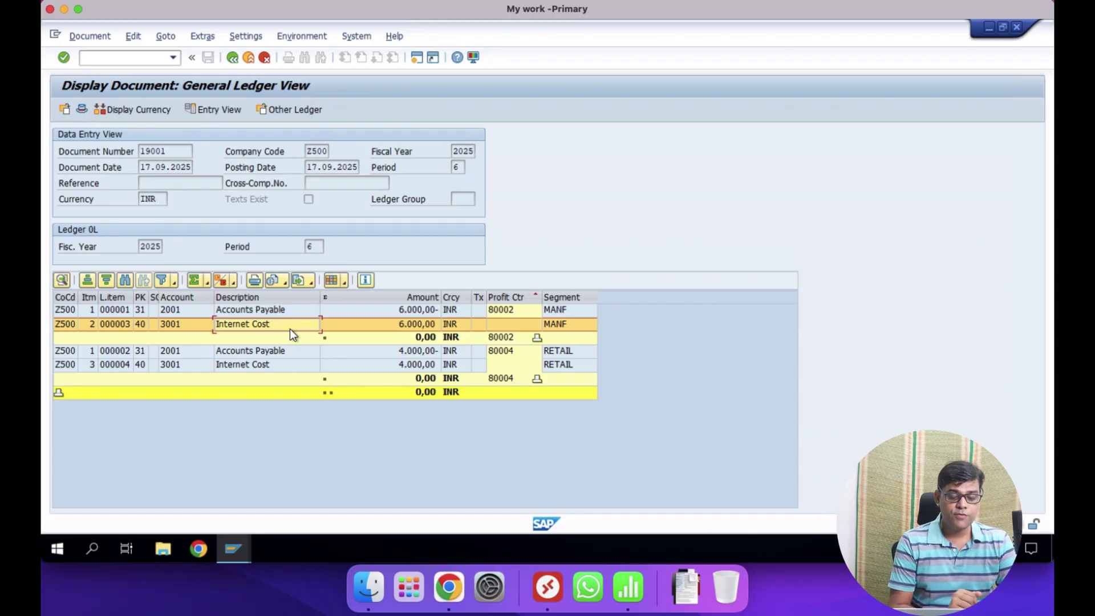
left_click(581, 314)
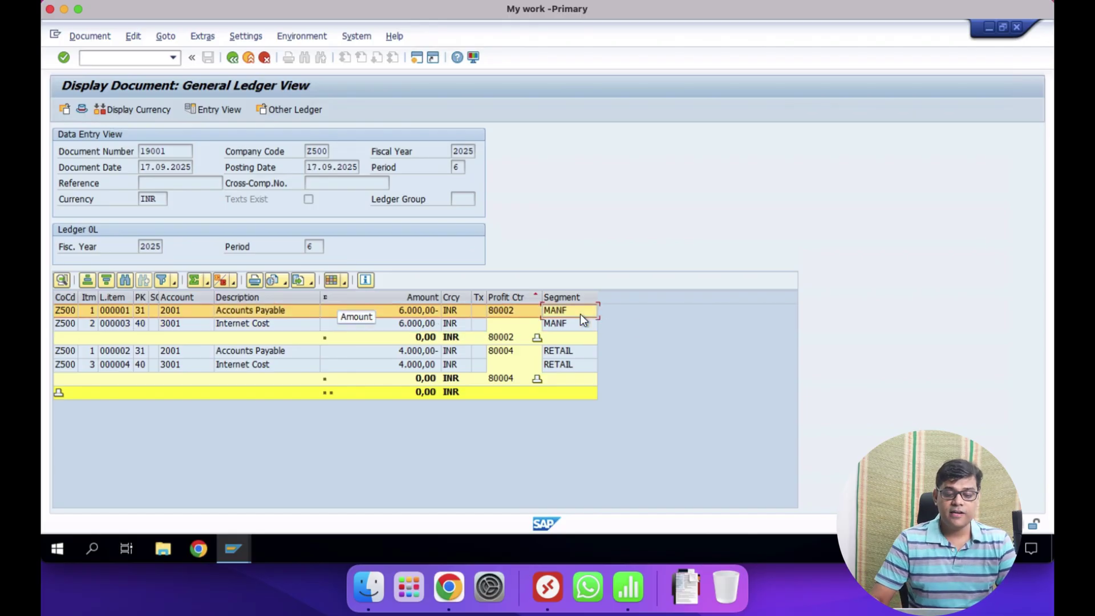
left_click(268, 350)
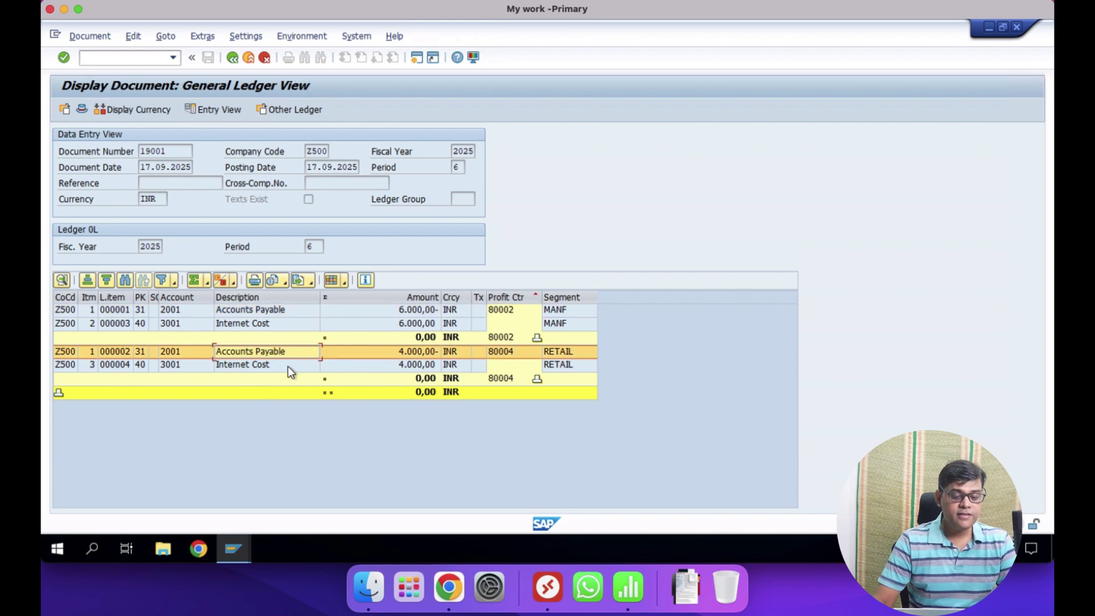
left_click(285, 366)
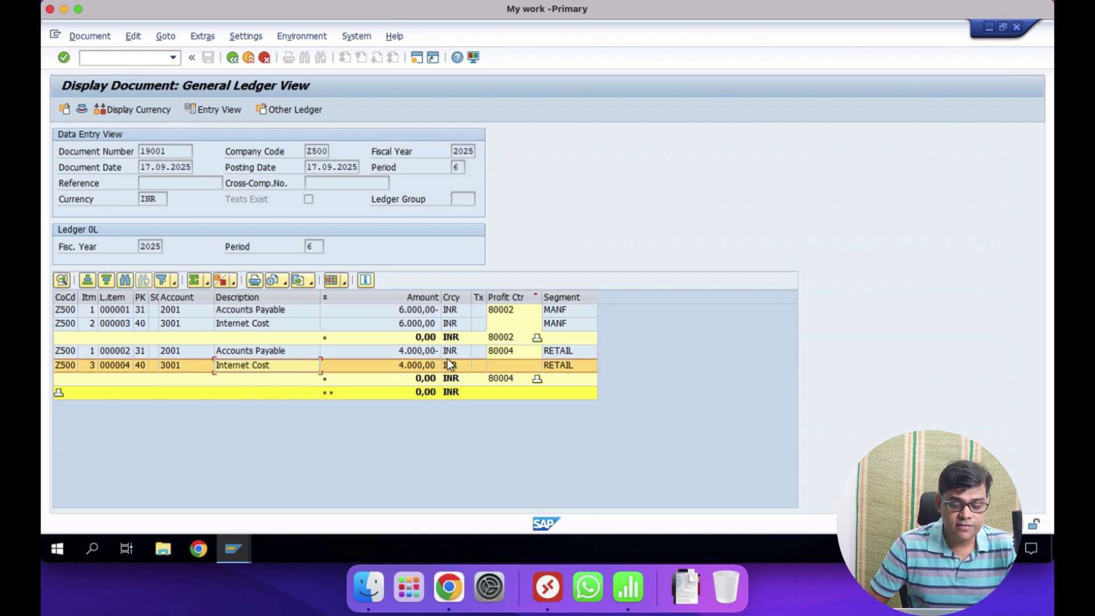
left_click(584, 354)
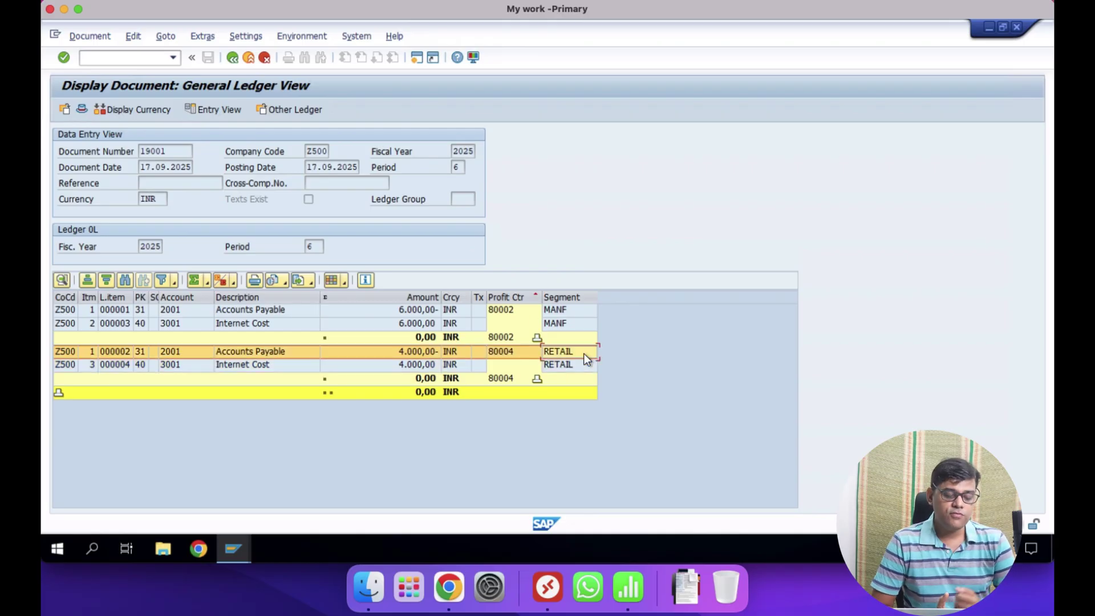